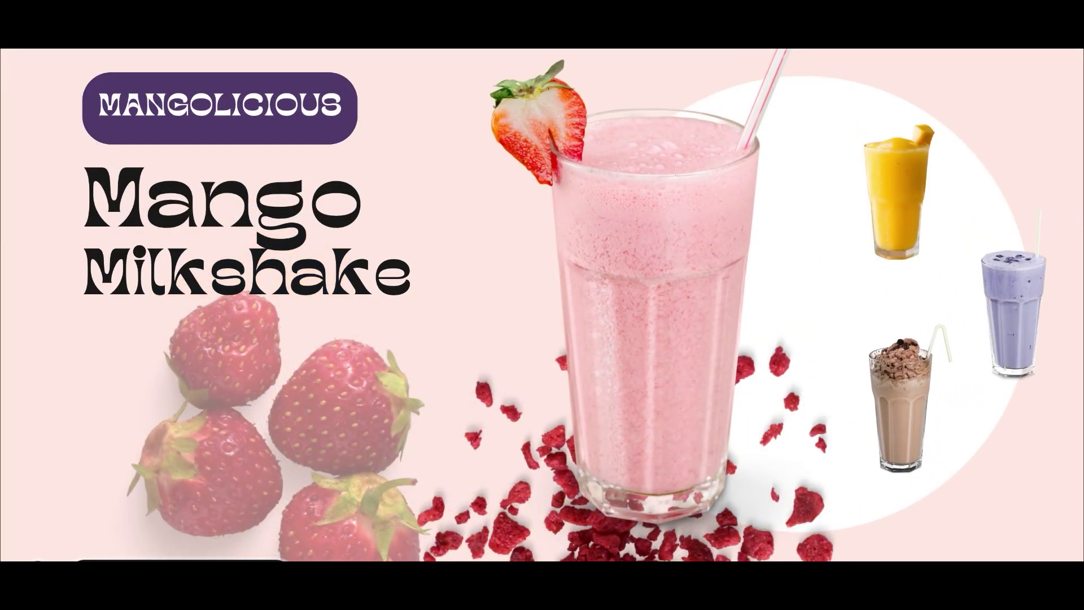
Step: Left-align the "Welcome to" and "Shake Haven" text lines on page 1
key(Escape)
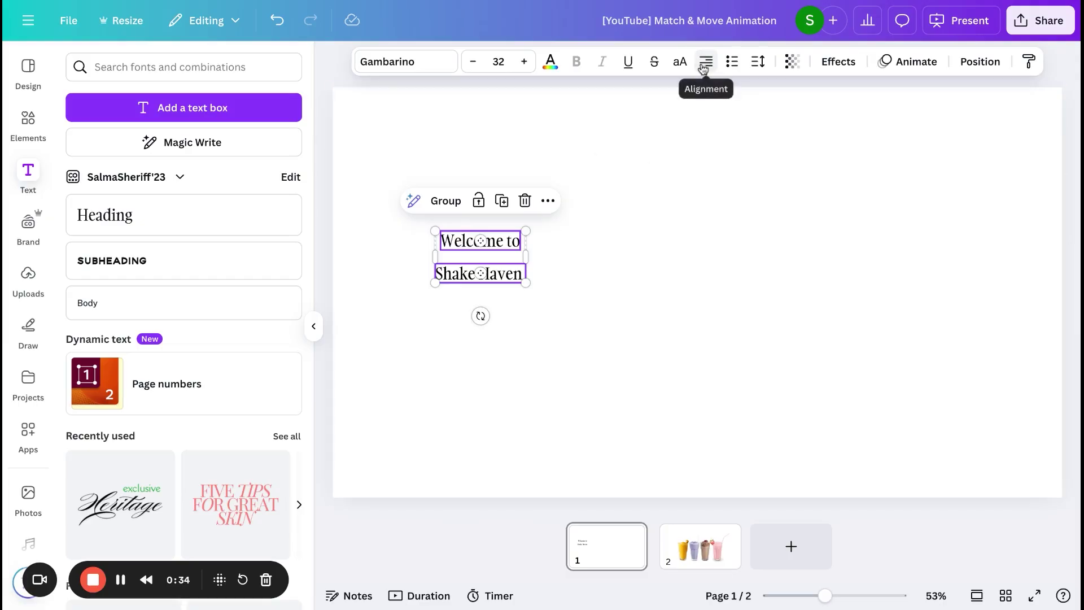
click(596, 222)
click(530, 260)
scroll(640, 305, down, 3)
click(640, 305)
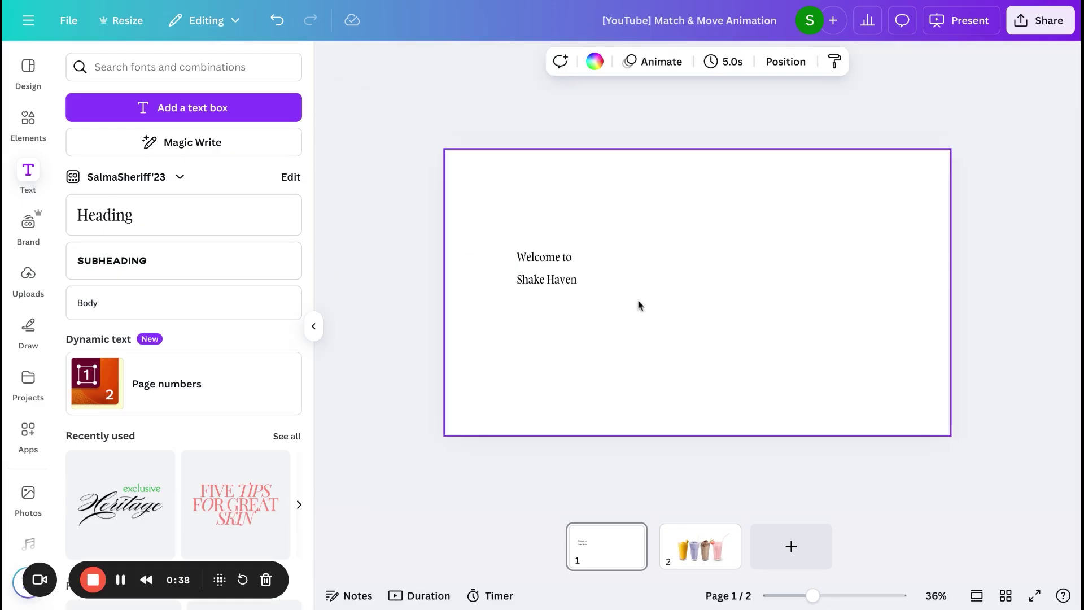
Step: Enlarge both text lines to size 72.8 and place "Shake Haven" closer beneath "Welcome to"
scroll(640, 305, up, 3)
click(525, 276)
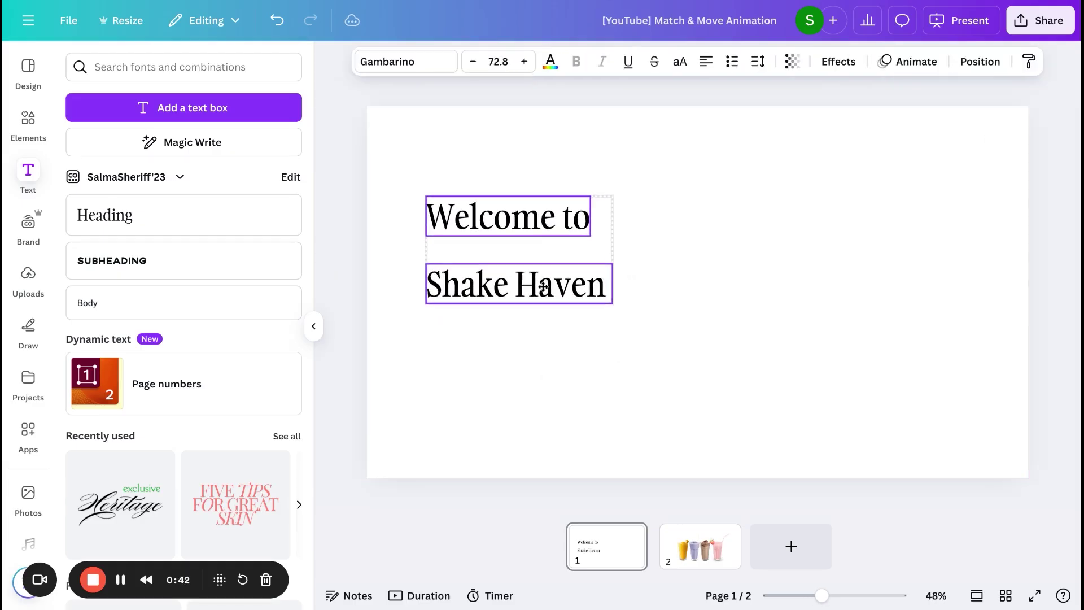
drag(542, 287, 574, 276)
Step: Split "Shake Haven" onto two lines and enlarge it to font size 160
click(497, 274)
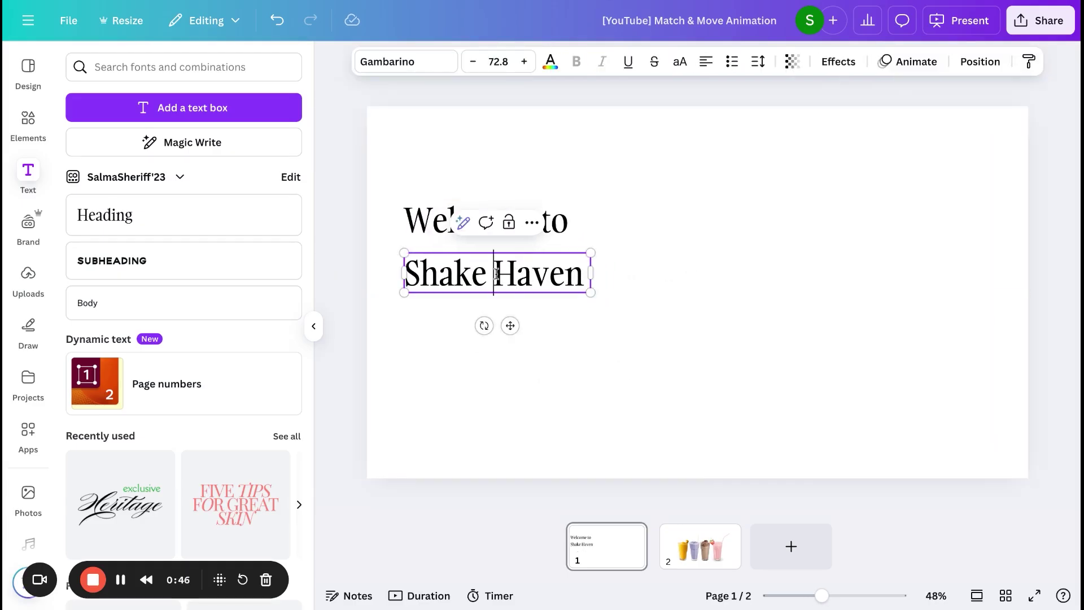
drag(487, 274, 560, 295)
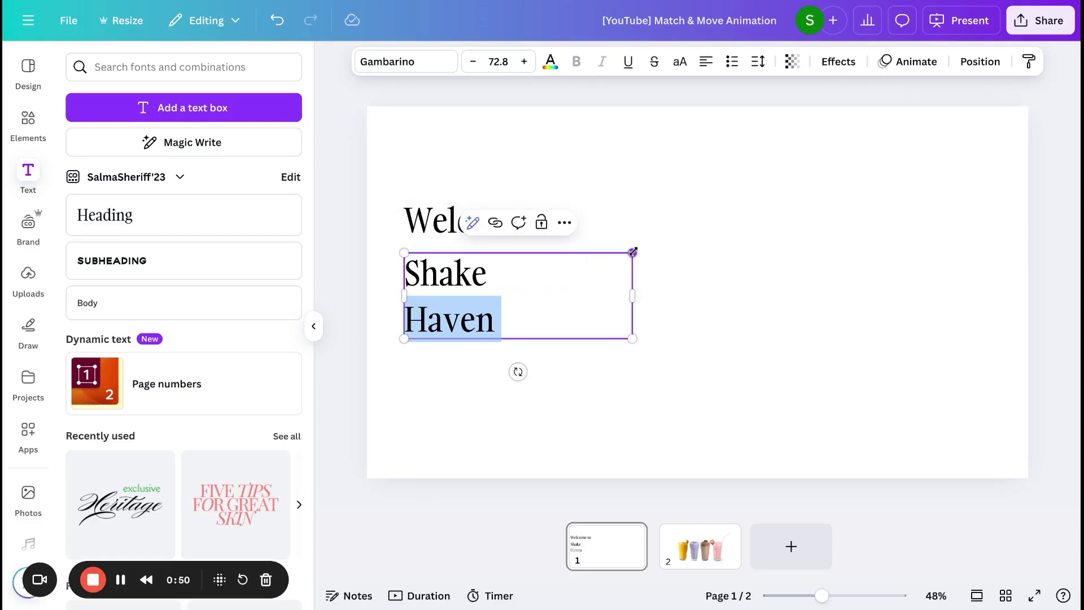
click(633, 252)
click(554, 286)
drag(633, 296, 623, 295)
drag(499, 338, 597, 427)
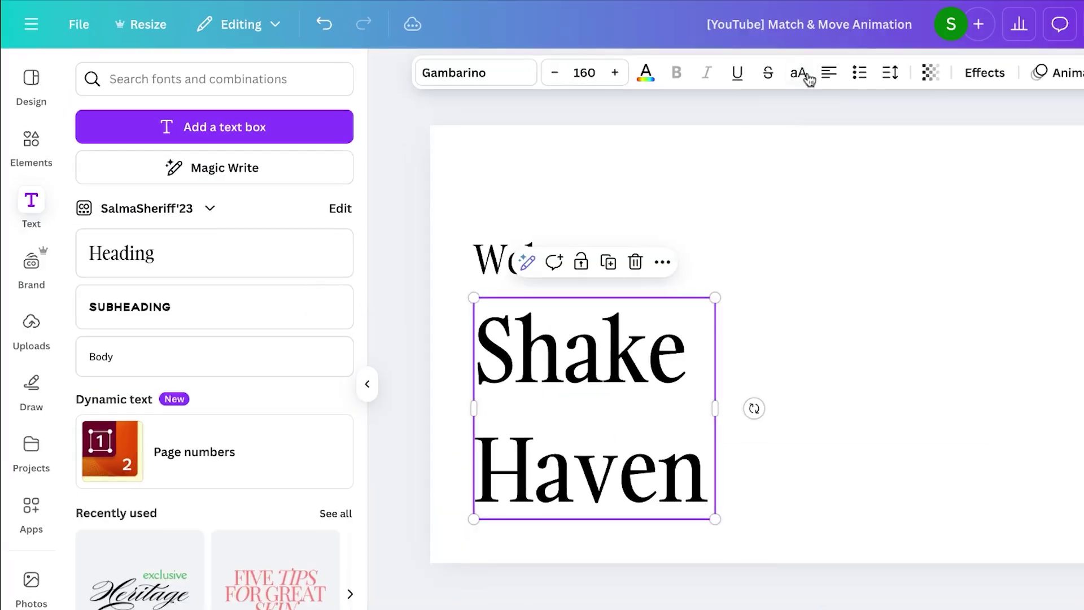
Step: Tighten the line spacing of the "Shake Haven" heading and position "Welcome to" just above it
click(758, 61)
drag(723, 170, 706, 169)
click(626, 235)
click(592, 396)
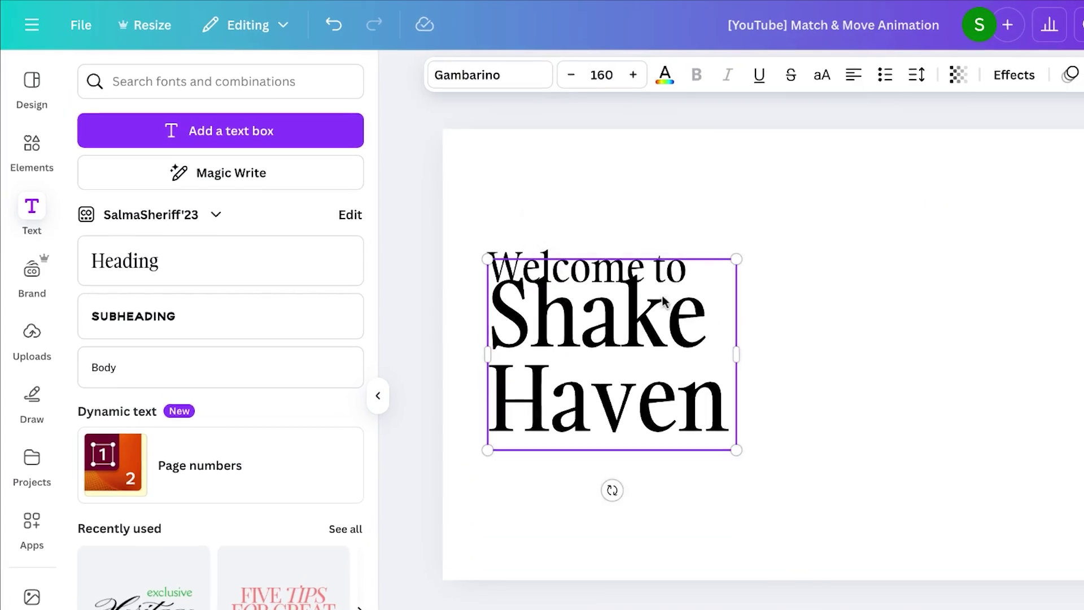
click(672, 221)
click(820, 268)
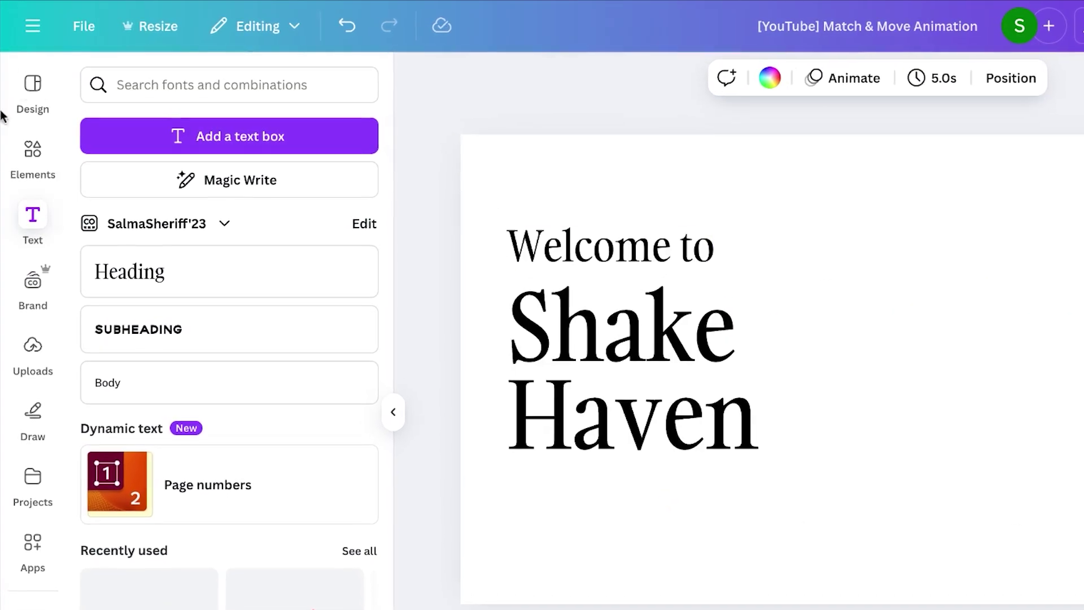
Step: Search the elements for "milkshake" photos and add the chocolate shake topped with whipped cream and a strawberry to page 1
click(32, 148)
click(169, 79)
text(milkshake)
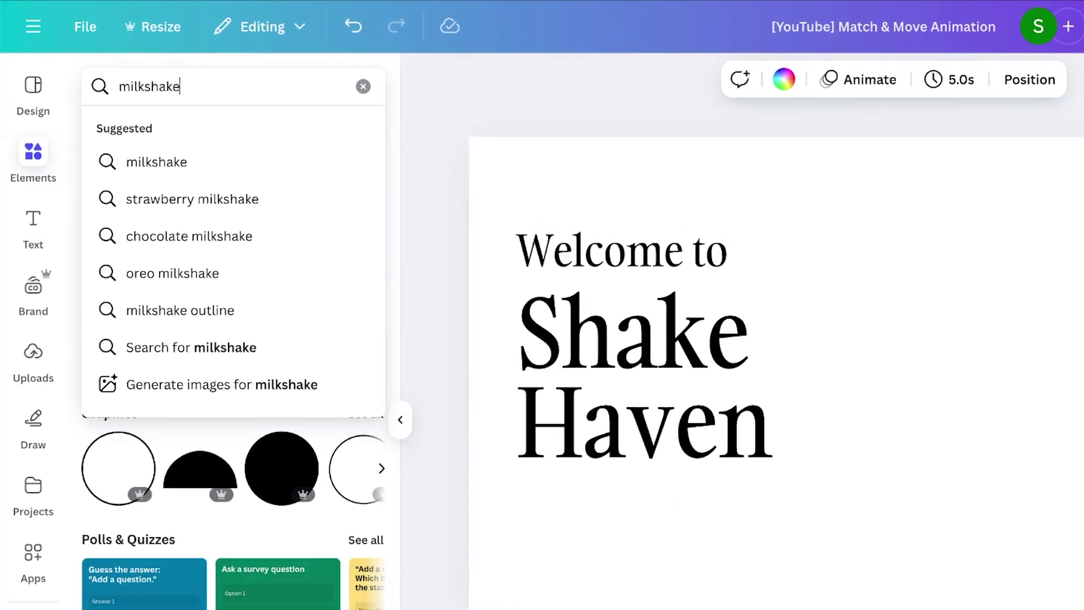
key(Return)
click(219, 133)
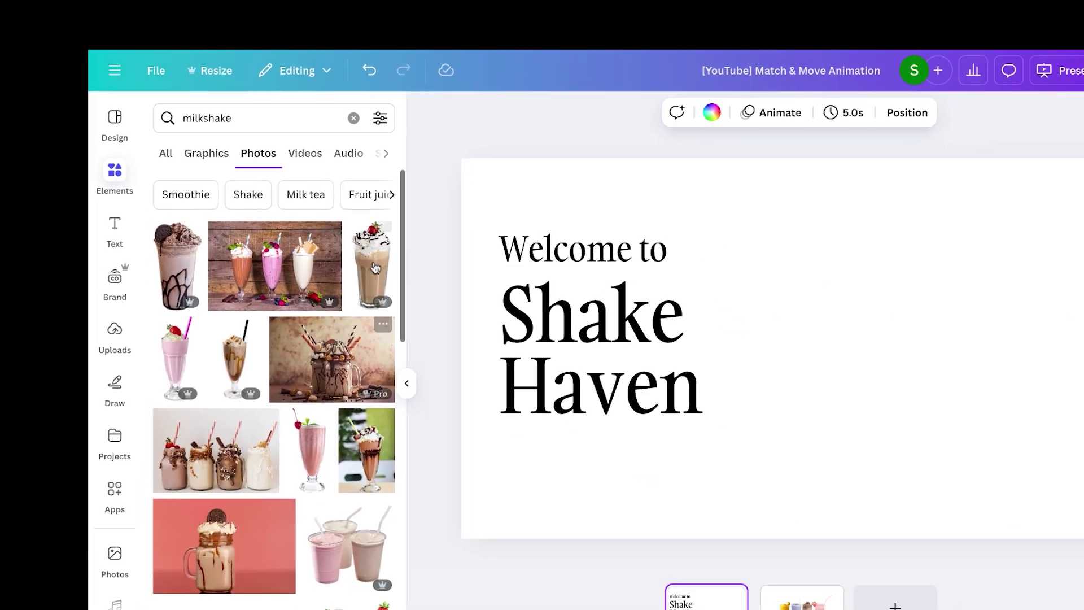
click(368, 266)
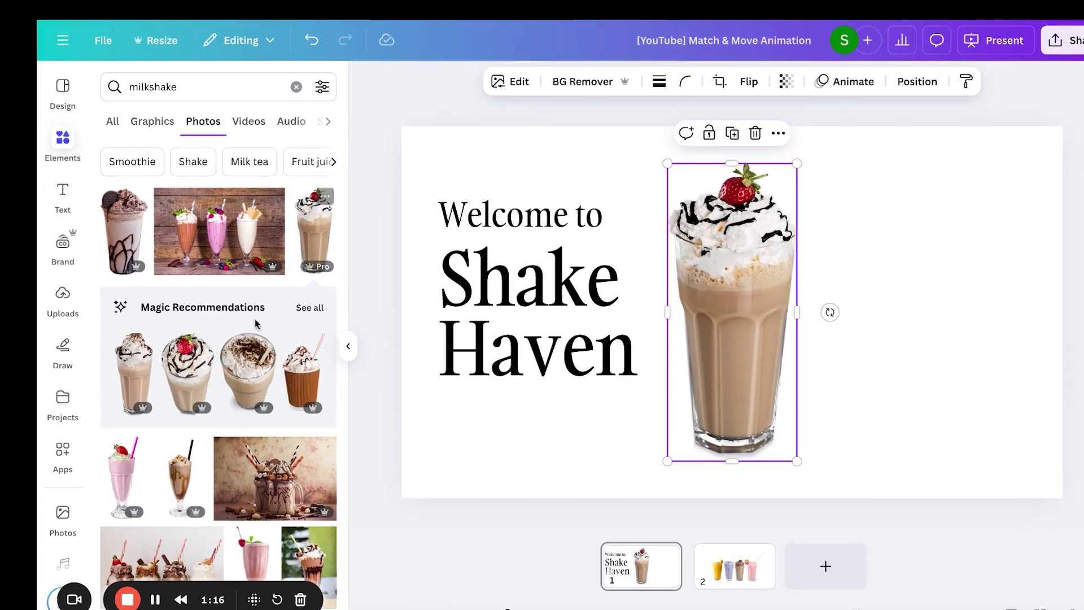
Step: Try adding the photo of five milkshakes in a row to page 1, and undo it
scroll(209, 377, down, 6)
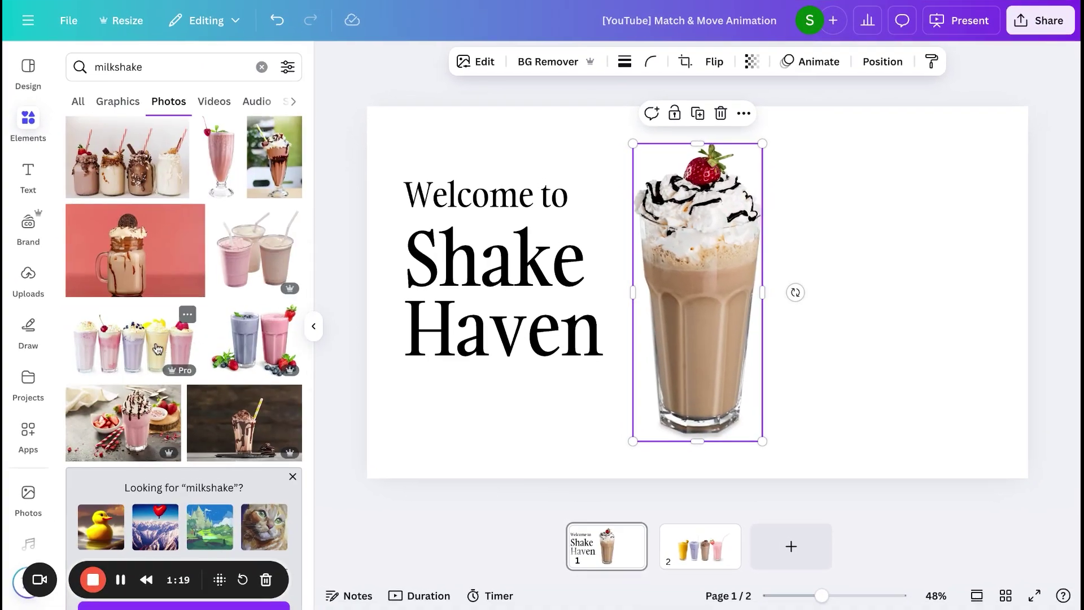
drag(158, 348, 724, 312)
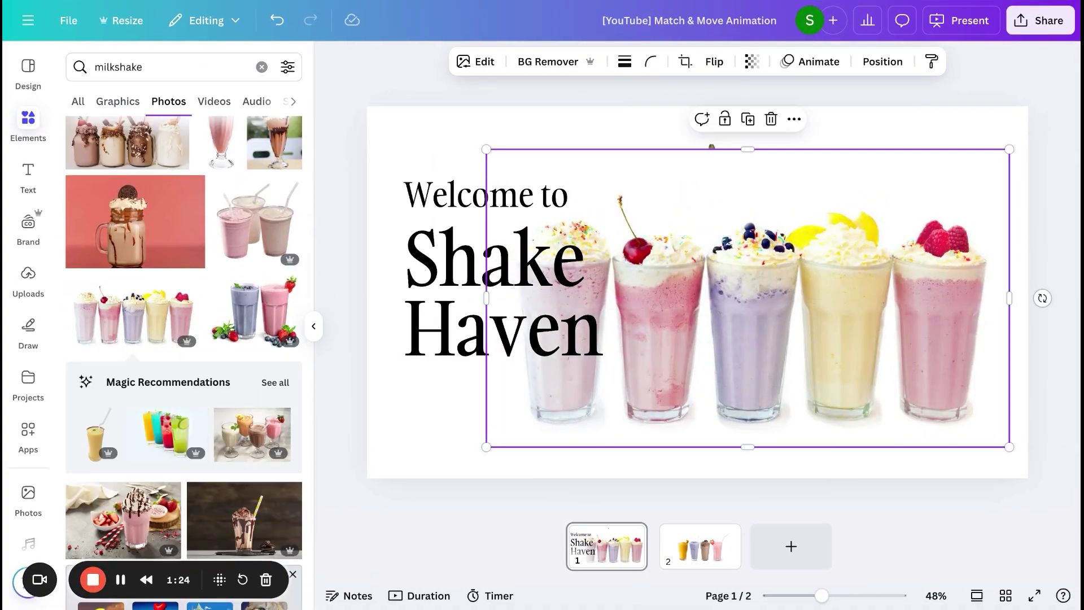
key(ctrl+z)
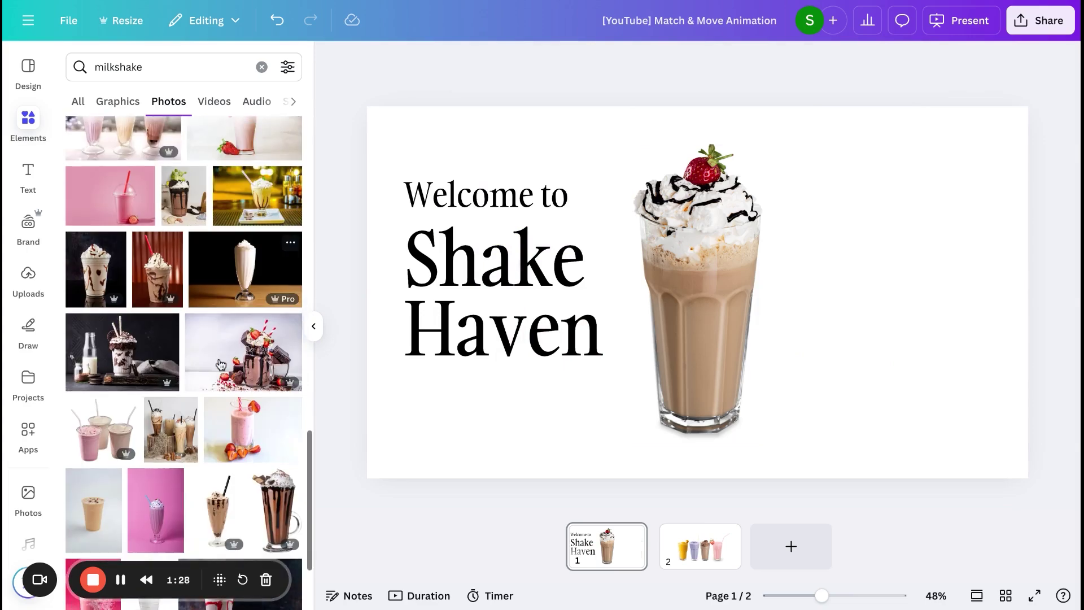
Step: Add the photo of the chocolate shake with a red straw beside the first shake and remove its background
click(157, 270)
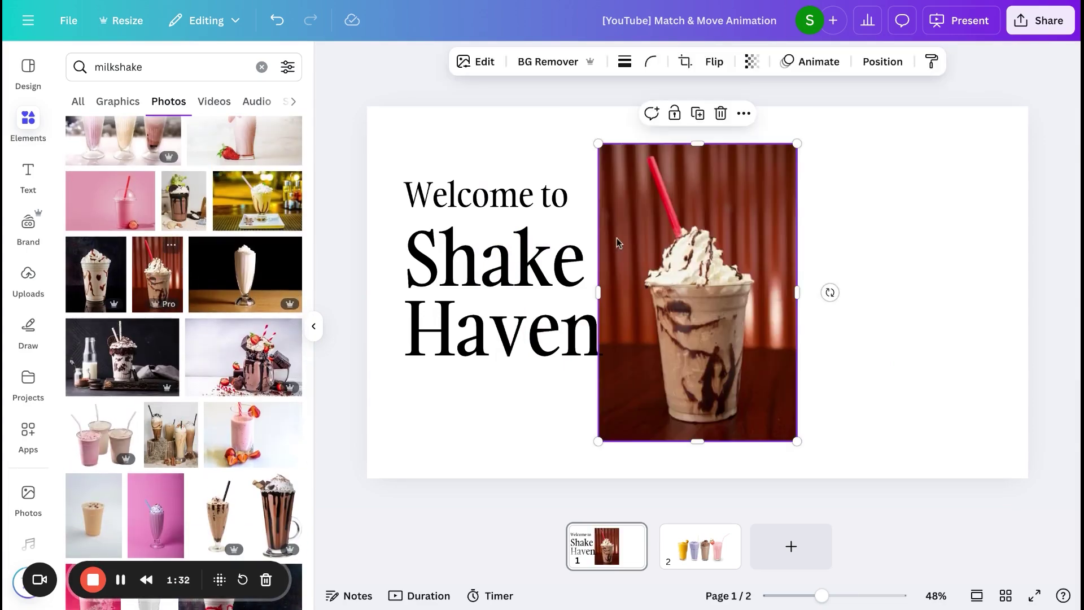
drag(698, 291, 870, 299)
click(487, 58)
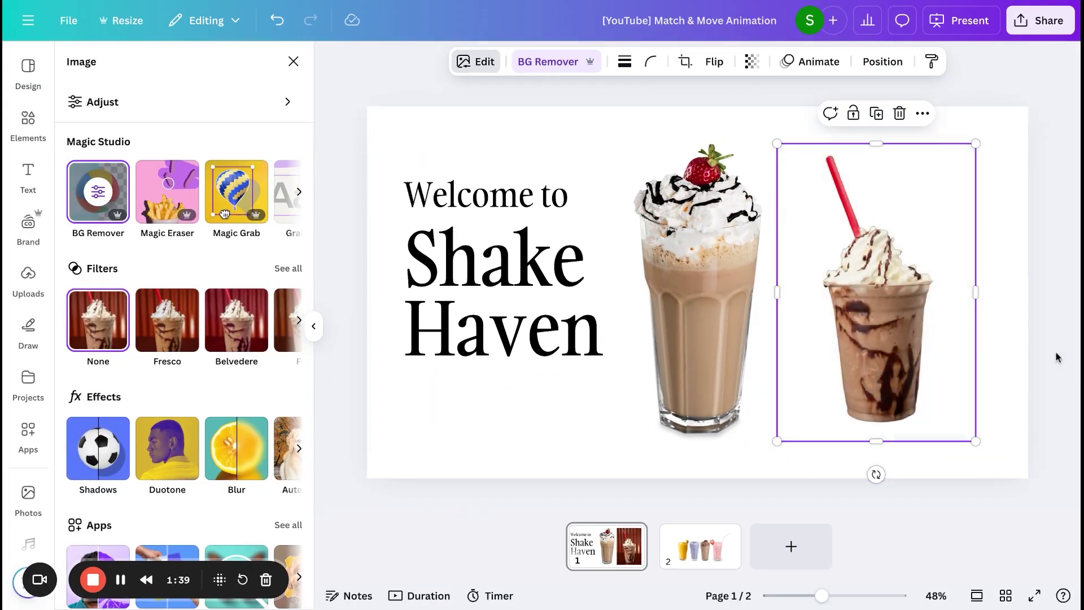
click(994, 342)
Step: Enlarge the red-straw shake and move it close beside the first milkshake
drag(876, 335, 853, 331)
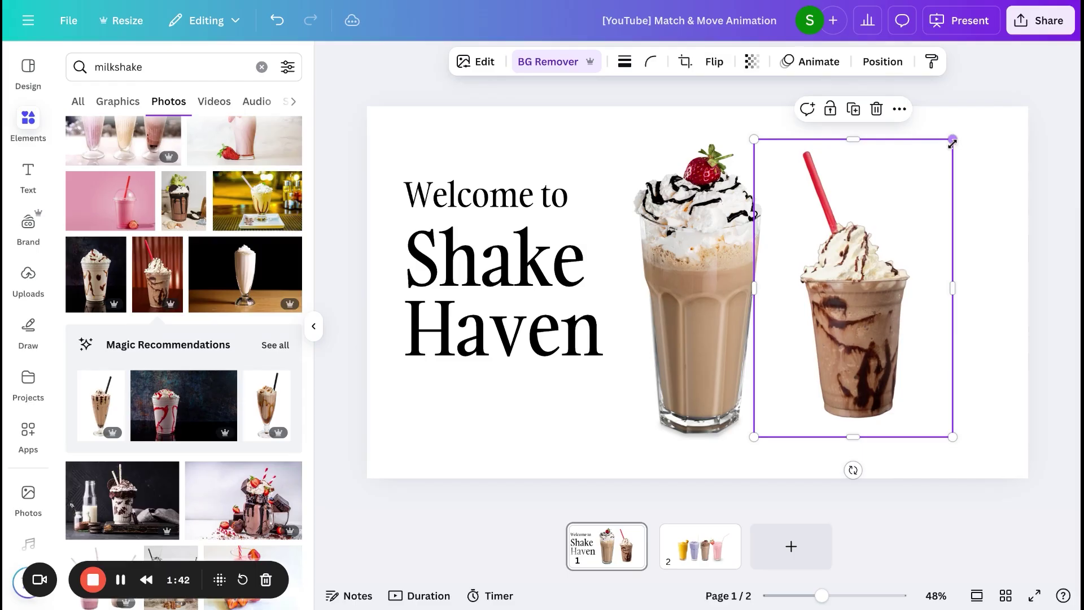
drag(952, 435, 975, 475)
drag(878, 393, 845, 367)
drag(946, 112, 933, 165)
click(970, 310)
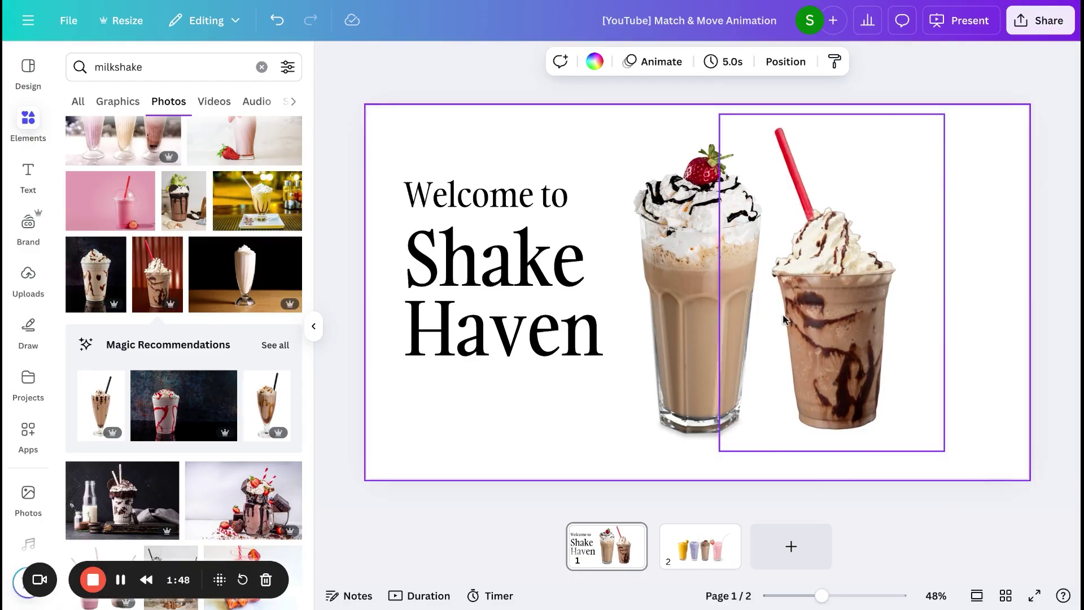
click(704, 329)
click(820, 340)
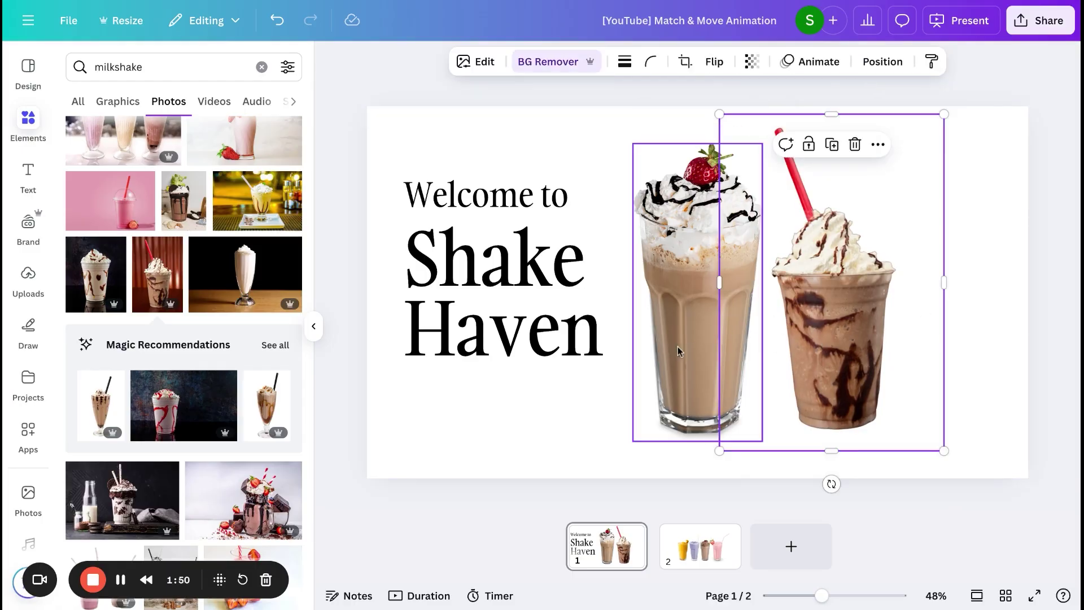
Step: Replace the two milkshake photos on page 1 with the four milkshake images copied from page 2
click(700, 545)
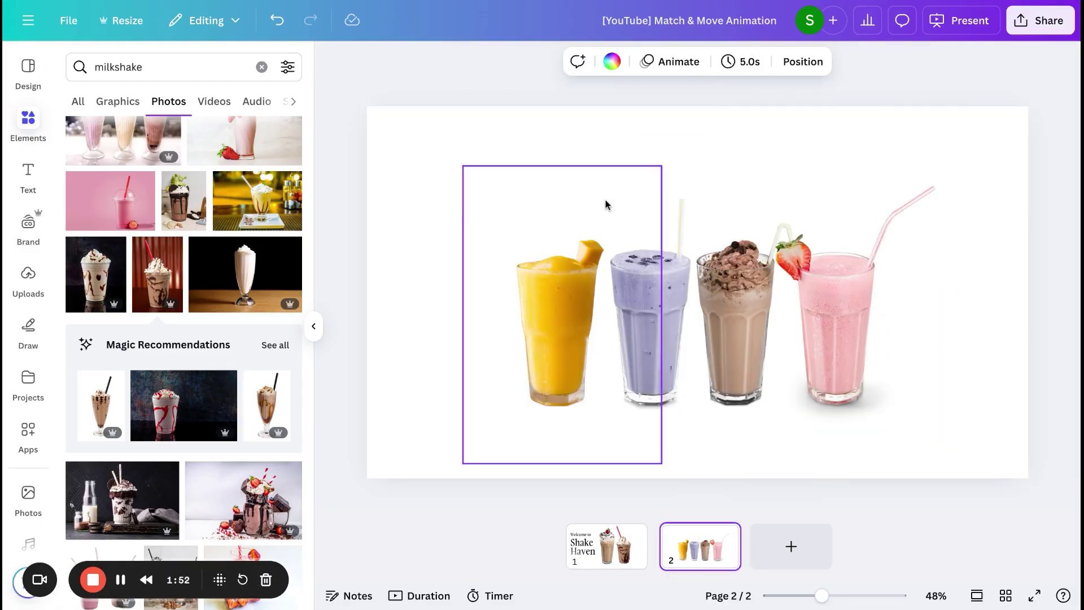
drag(440, 204, 683, 270)
click(633, 568)
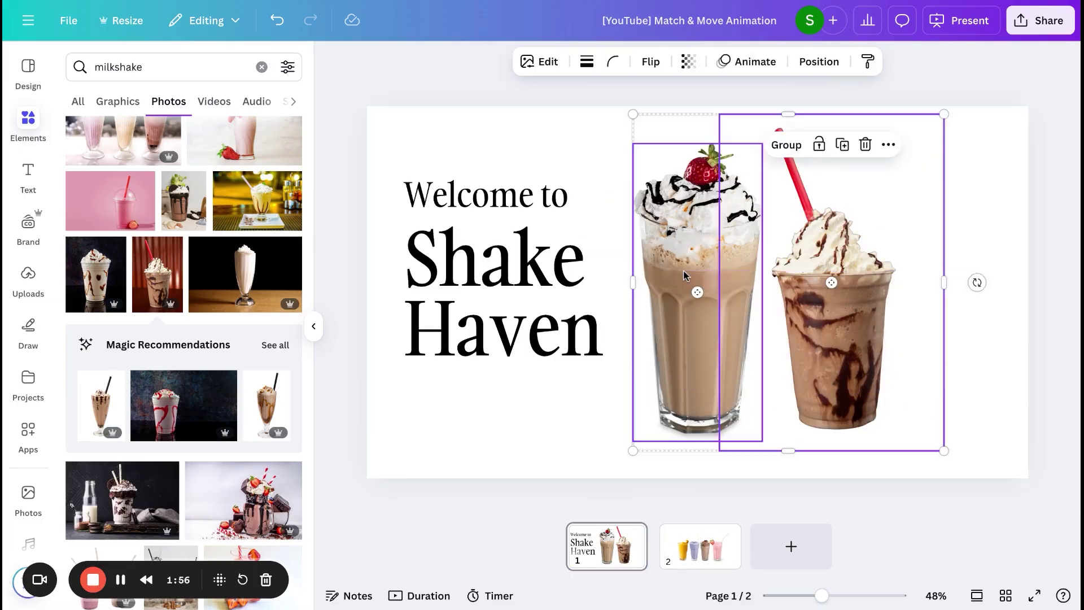
key(Delete)
key(ctrl+v)
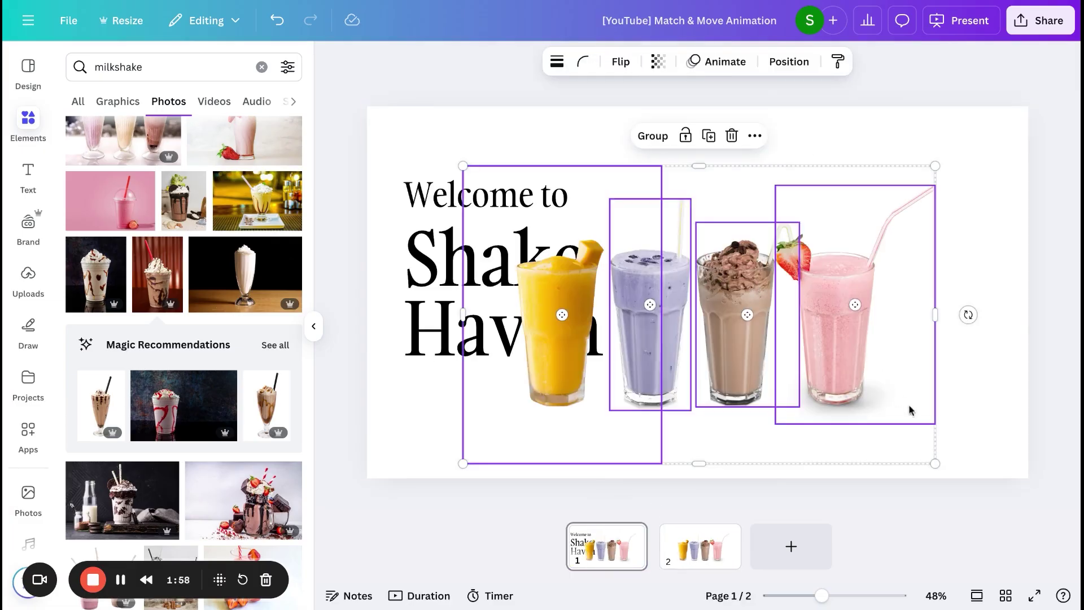
Step: Shrink the four pasted milkshakes together and place them to the right of the heading
drag(936, 462, 697, 307)
drag(640, 232, 877, 261)
click(666, 147)
Step: Set the background of page 1 to the light pink brand color
click(594, 61)
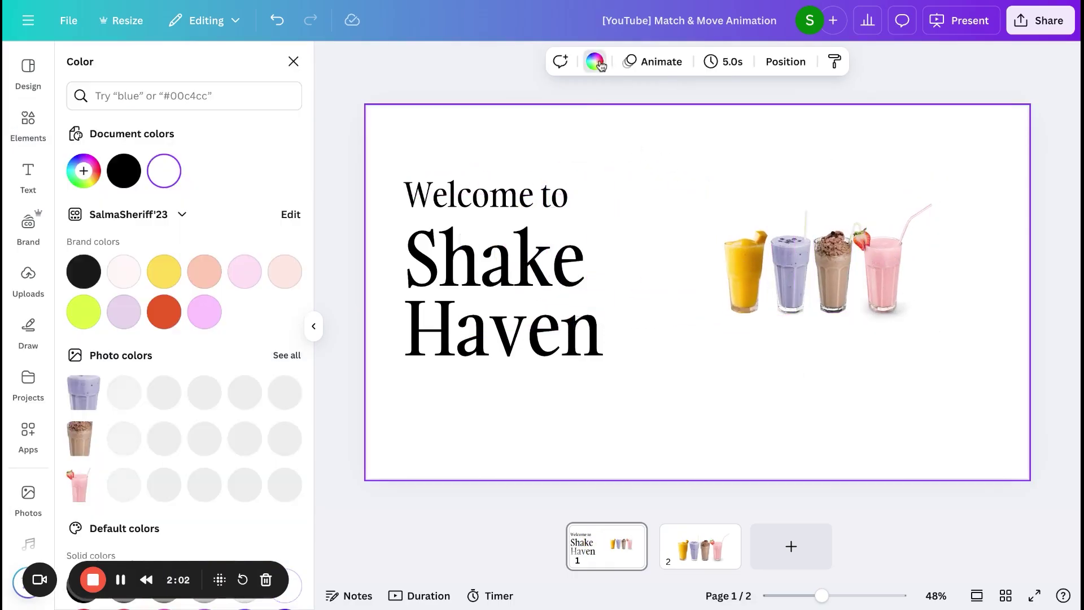
click(204, 272)
click(287, 274)
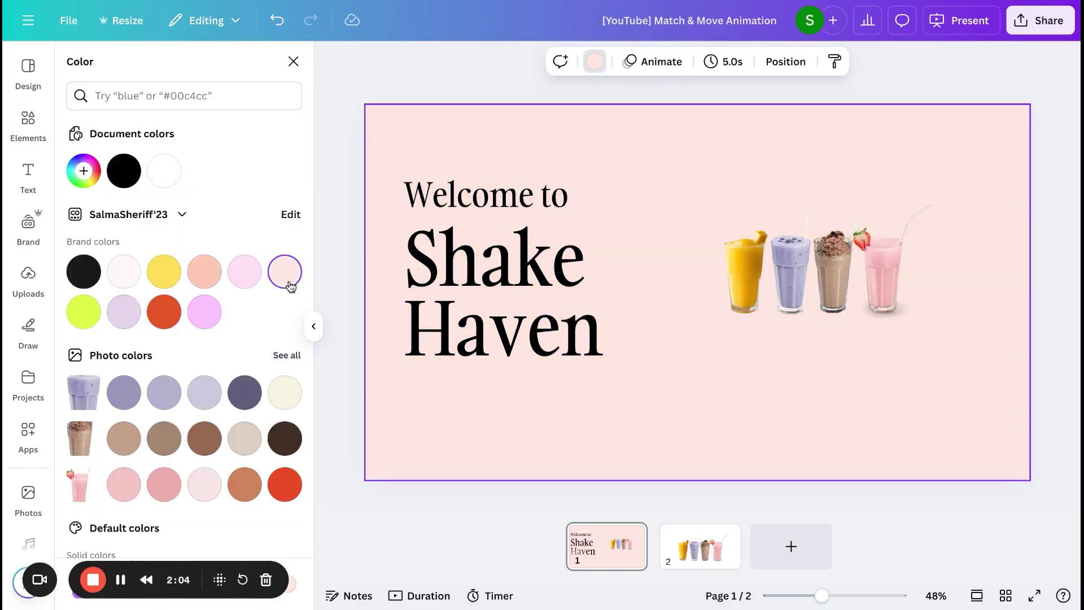
Step: Add a solid black circle graphic about 638 px wide over the milkshakes and align it to the page's vertical middle
click(28, 121)
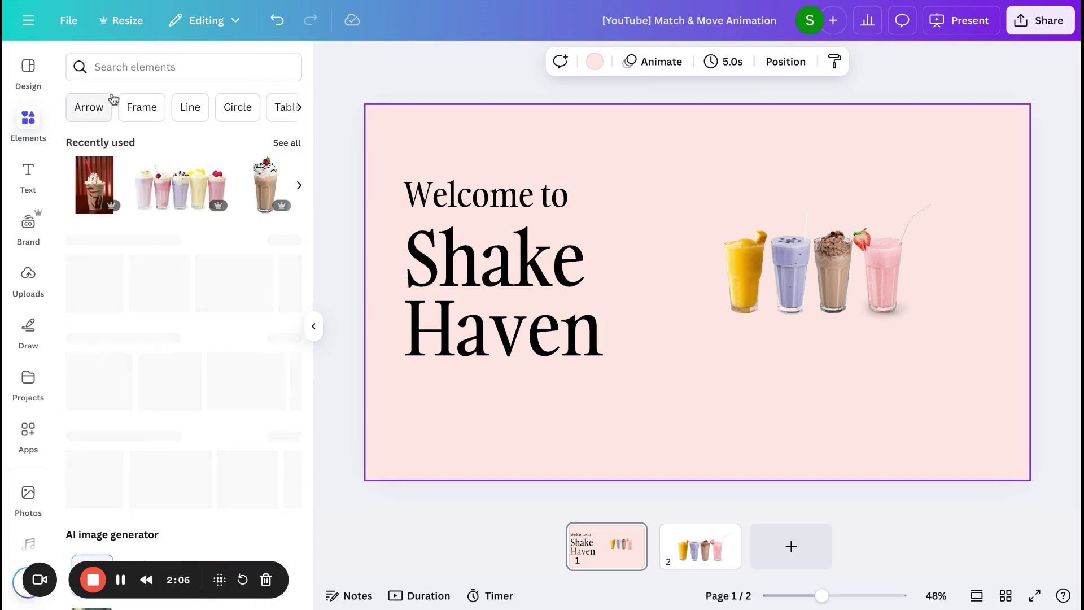
click(221, 365)
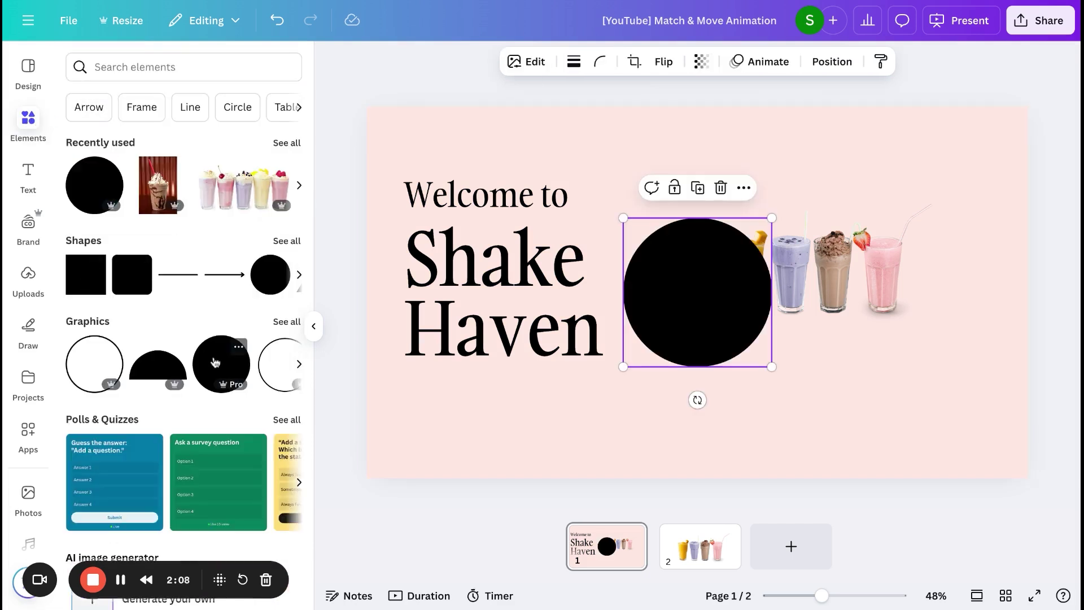
drag(768, 363, 868, 411)
drag(731, 361, 831, 317)
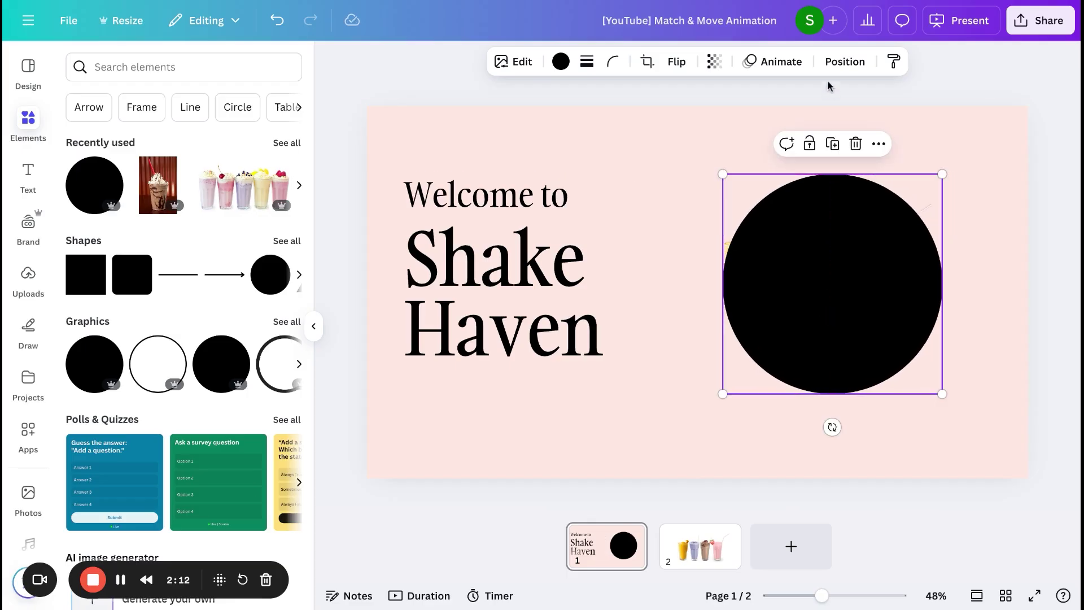
click(845, 62)
click(135, 278)
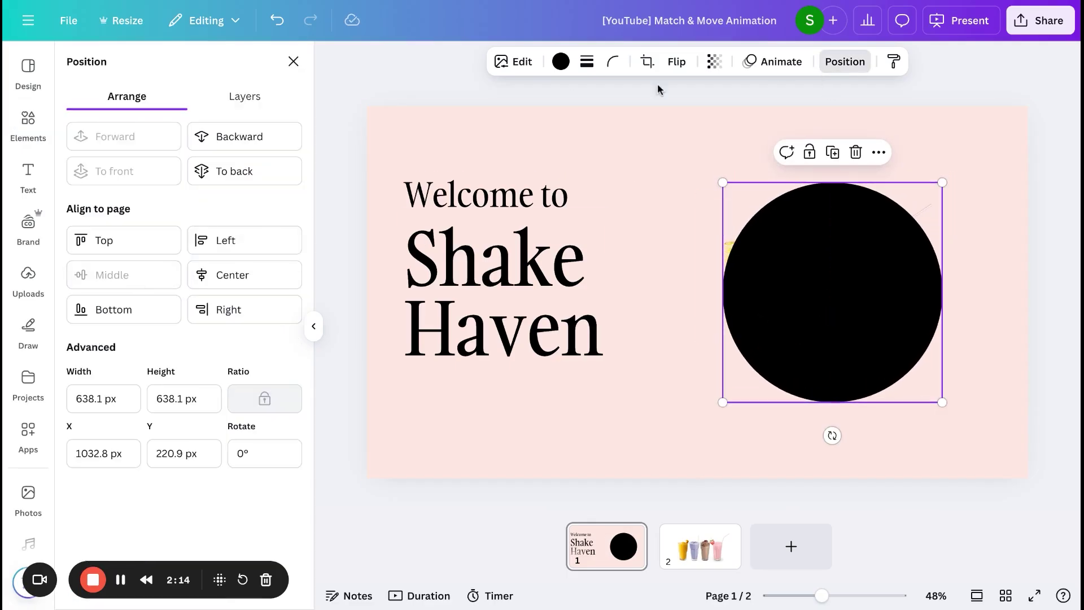
Step: Color the circle white and send it to the back behind the milkshakes
click(560, 62)
click(204, 171)
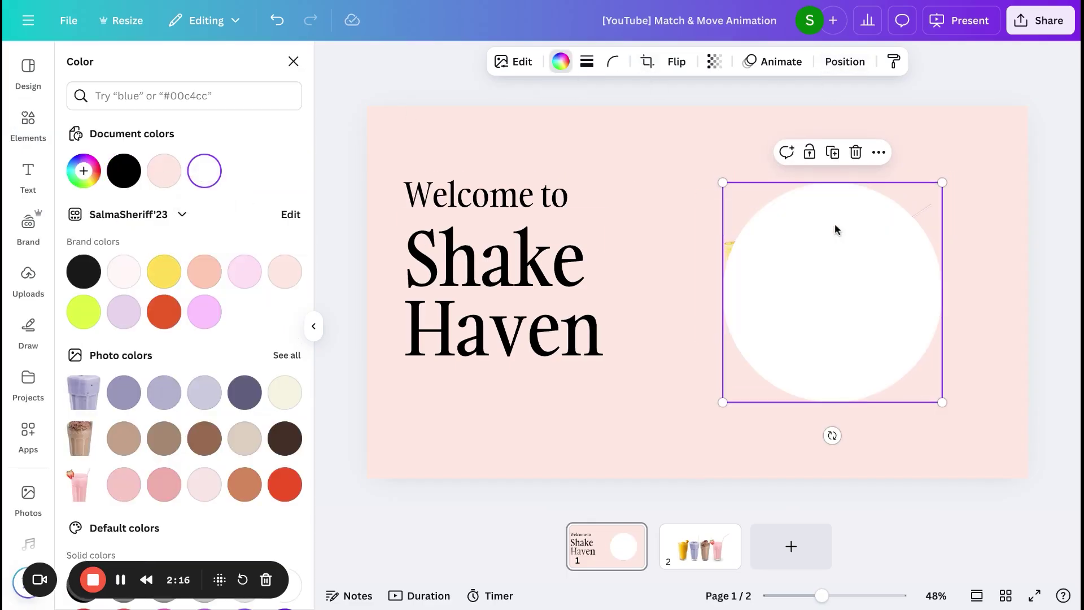
click(836, 67)
click(237, 177)
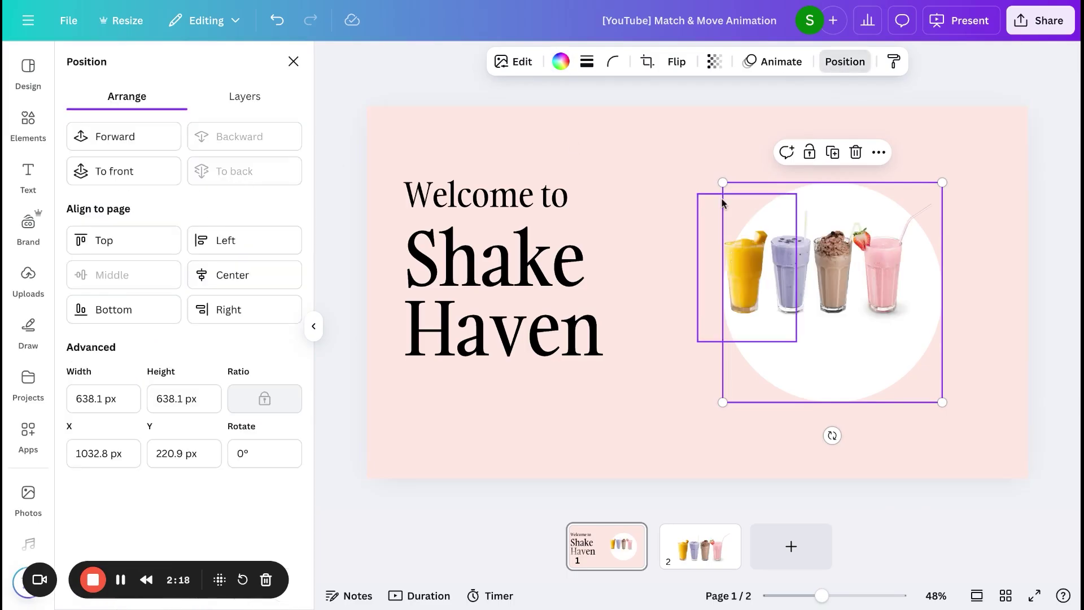
Step: Arrange the four milkshakes around the white circle: pink at its top, mango right, purple at the bottom and chocolate left
click(646, 198)
scroll(1002, 257, up, 5)
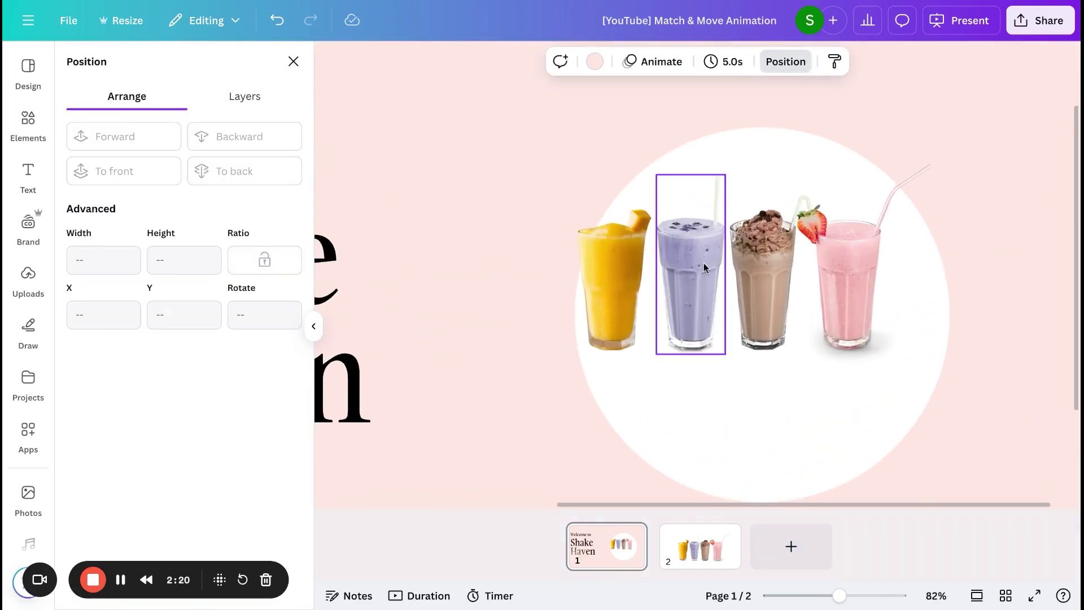
scroll(699, 264, down, 3)
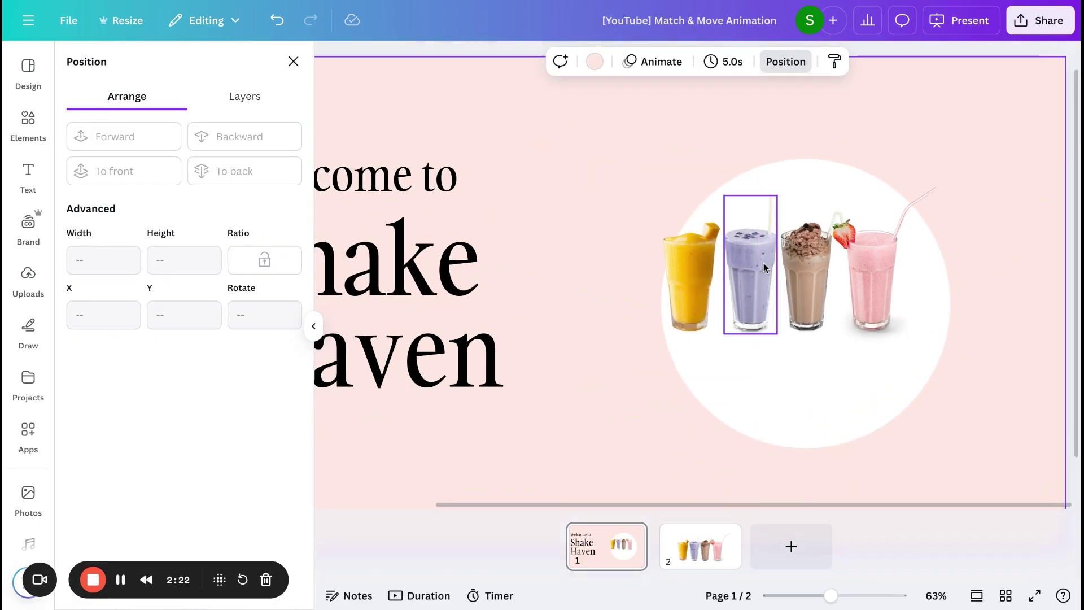
scroll(763, 262, down, 1)
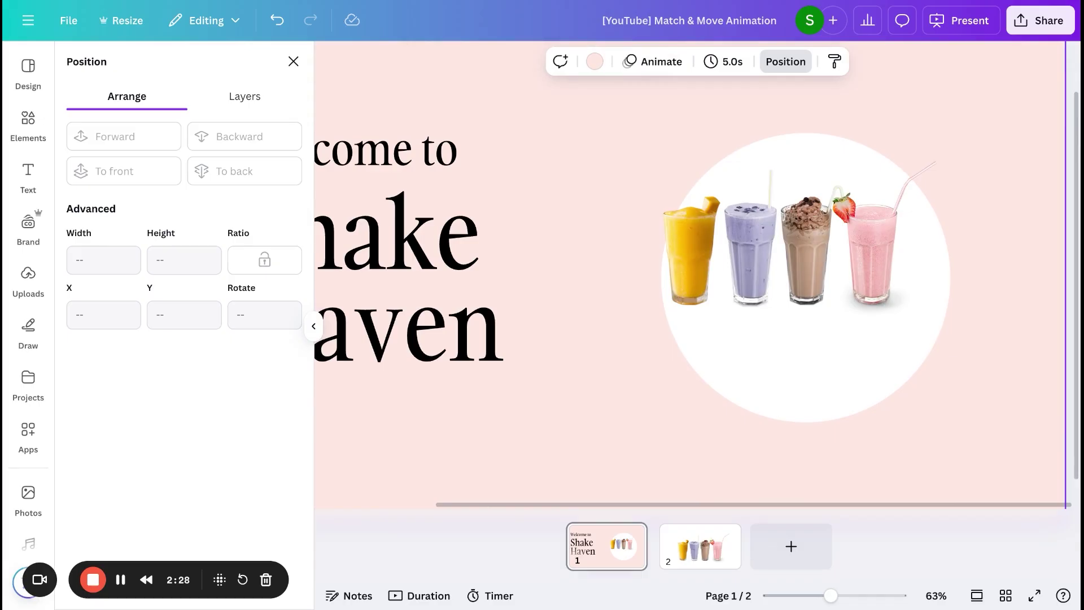
drag(807, 239, 668, 270)
drag(765, 238, 819, 374)
drag(695, 244, 957, 271)
drag(864, 256, 796, 141)
scroll(825, 273, down, 3)
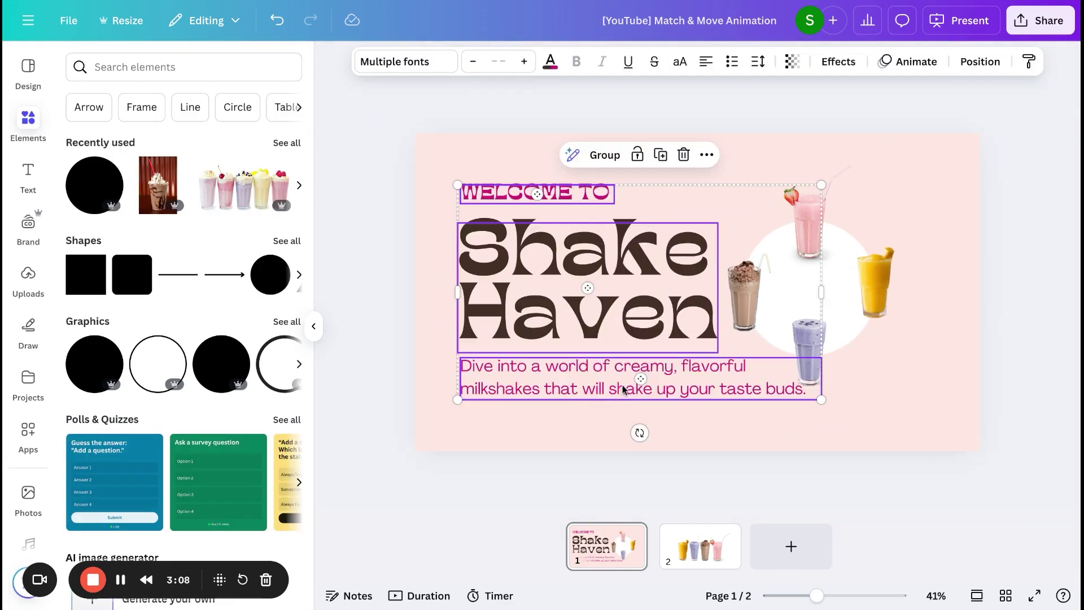
click(896, 367)
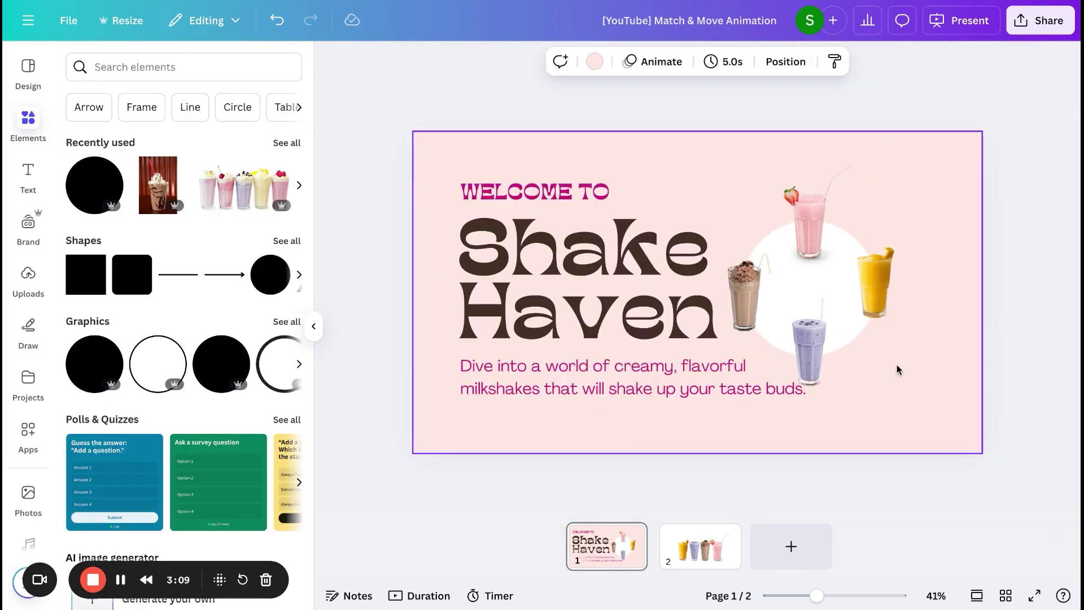
Step: Move the white circle and its four milkshakes together to the right on page 1, and check the title's and description's fonts
drag(896, 368, 743, 225)
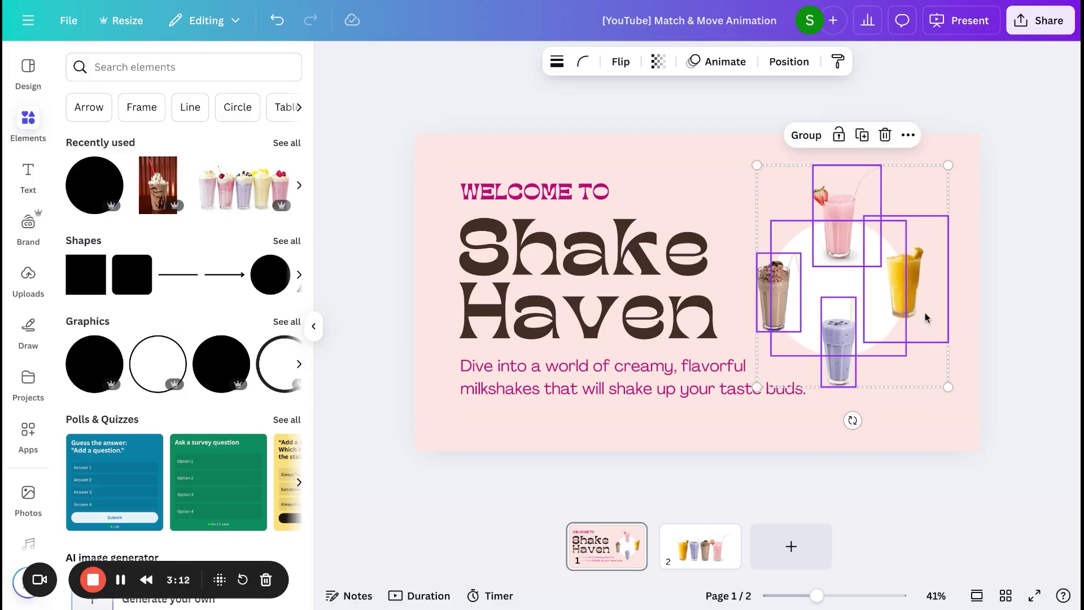
click(555, 291)
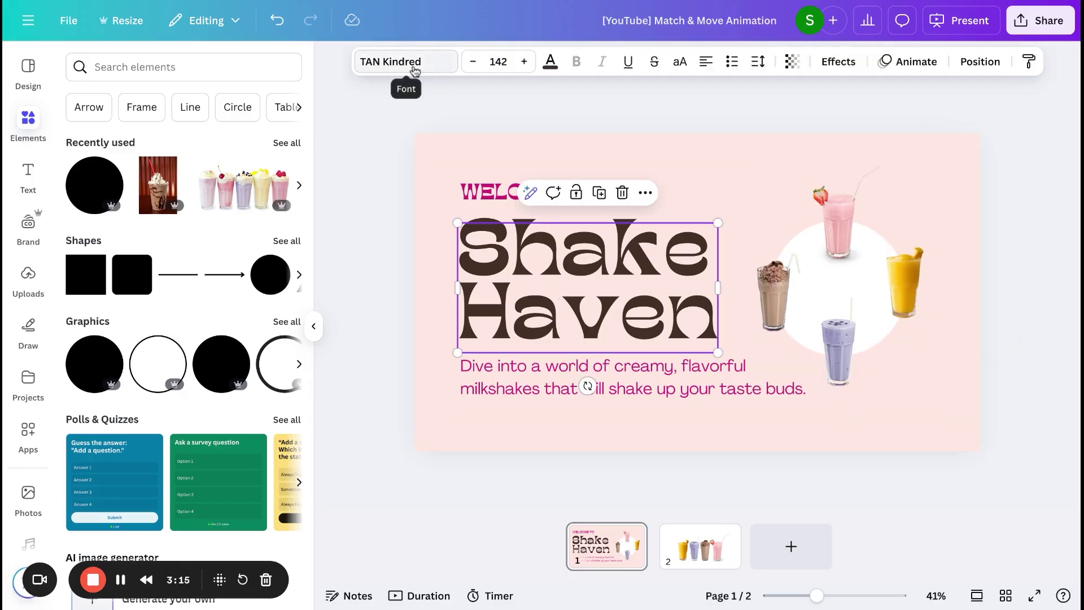
click(528, 386)
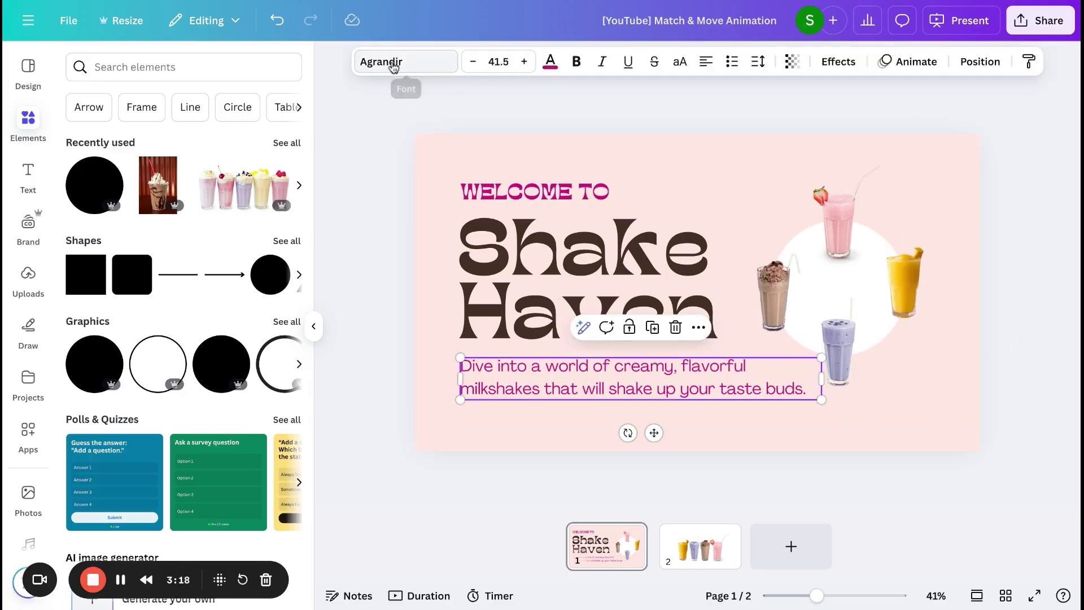
click(993, 365)
click(904, 283)
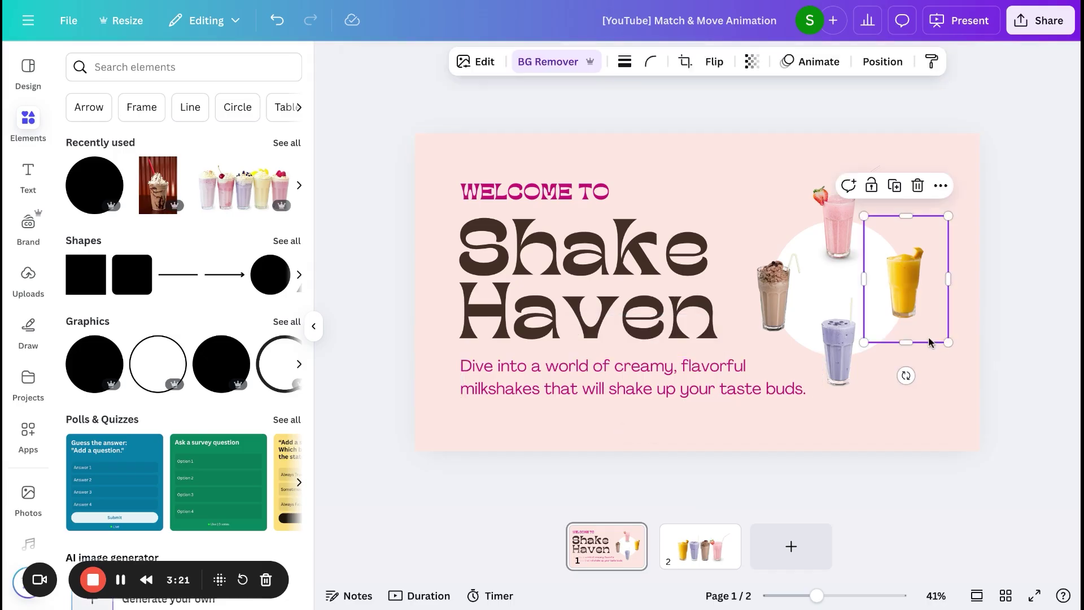
drag(971, 401, 760, 161)
mouse_move(829, 280)
mouse_down()
mouse_move(840, 280)
mouse_move(829, 281)
mouse_up()
click(994, 308)
Step: Add two blank pages between the welcome page and the page with the four milkshakes
click(791, 546)
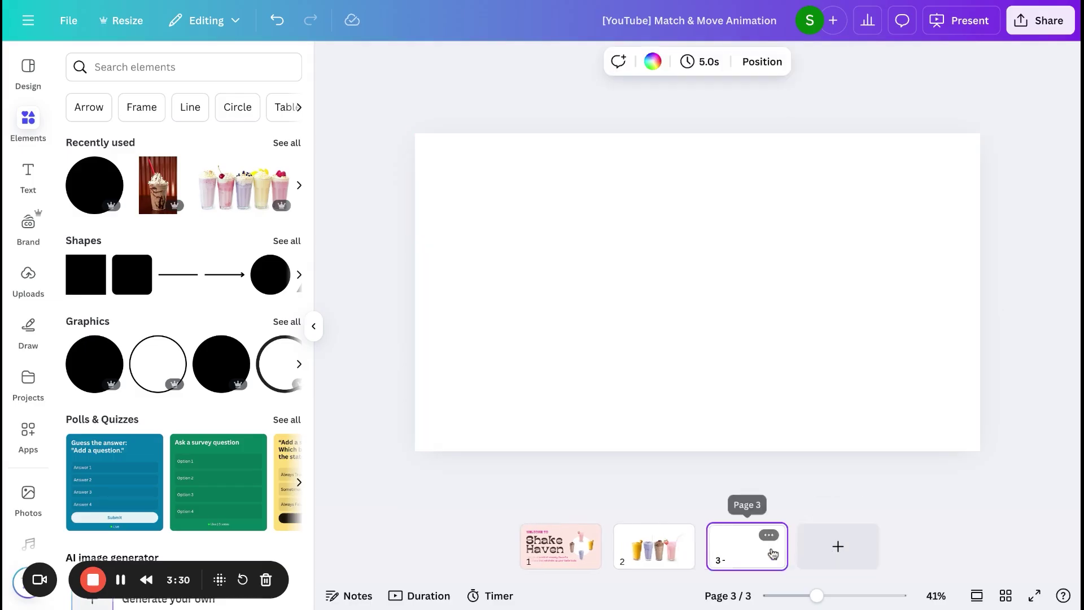
click(702, 535)
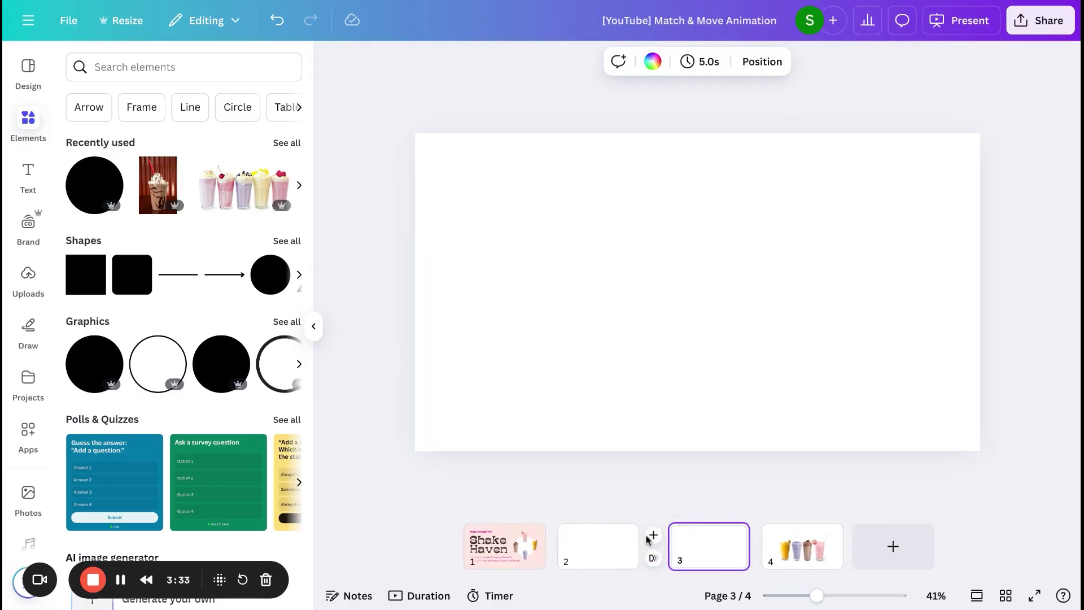
click(604, 547)
Step: Copy the white circle with its four milkshakes from page 1 to the blank page 2
click(516, 537)
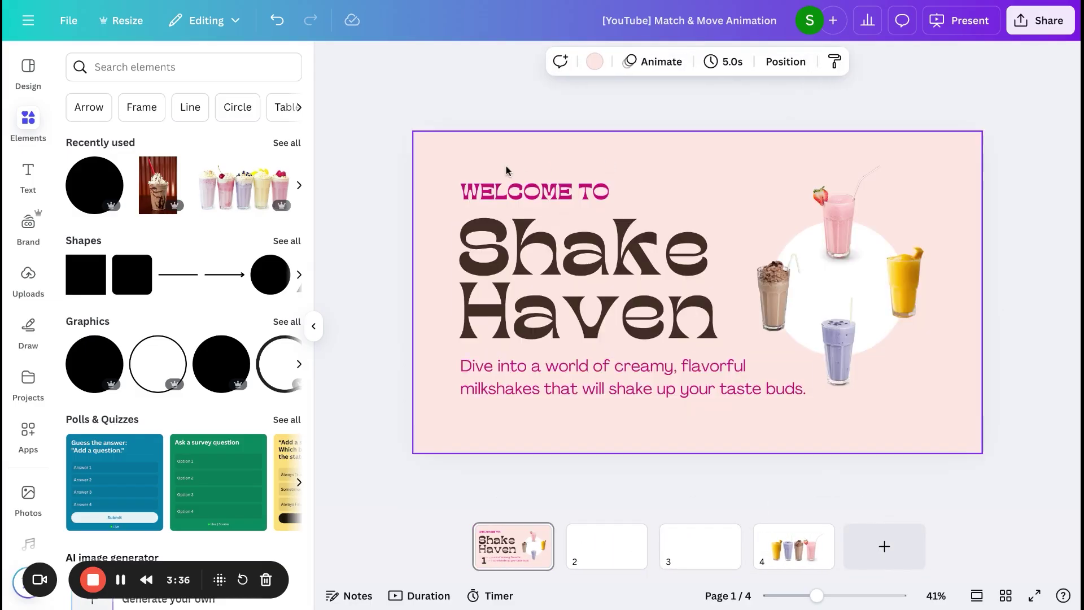
drag(784, 179, 888, 348)
key(ctrl+c)
click(607, 546)
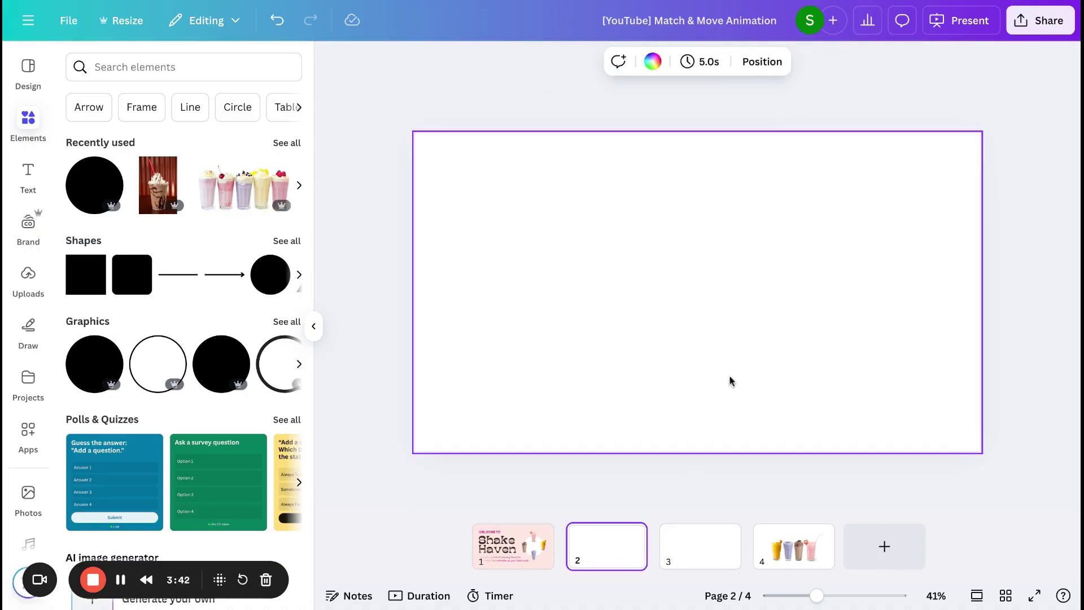
key(ctrl+v)
Step: Set the background of page 2 to the light pink brand color
click(542, 80)
click(595, 61)
click(284, 273)
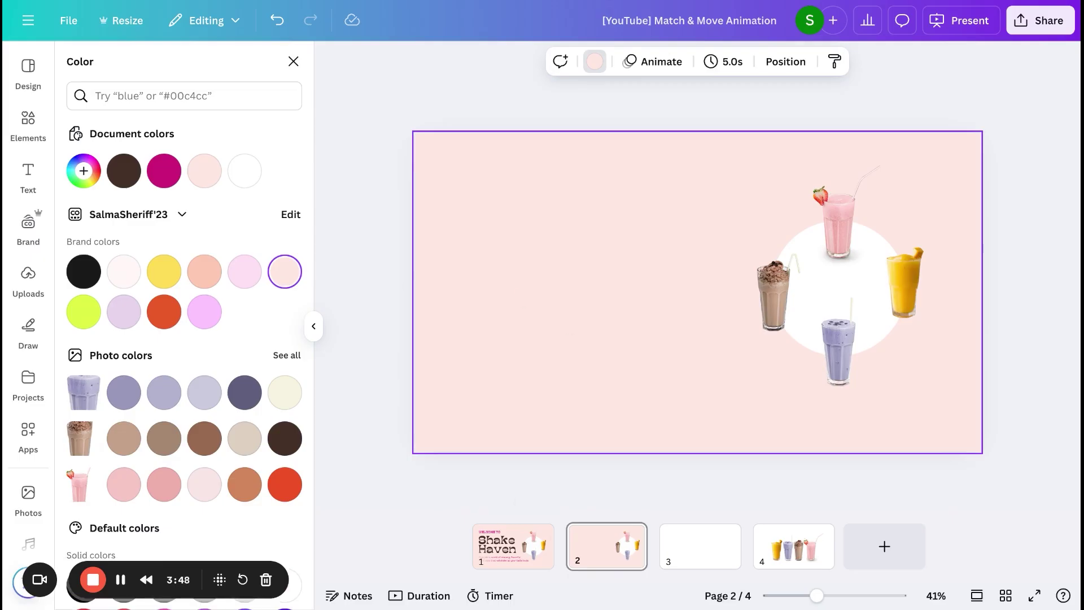
Step: Copy the "WELCOME TO" tagline and the "Shake Haven" title from page 1 to page 2
click(507, 552)
drag(433, 172, 547, 302)
key(ctrl+c)
click(578, 534)
key(ctrl+v)
Step: Replace the "WELCOME TO" tagline on page 2 with "CHOCOLIOUS"
click(510, 191)
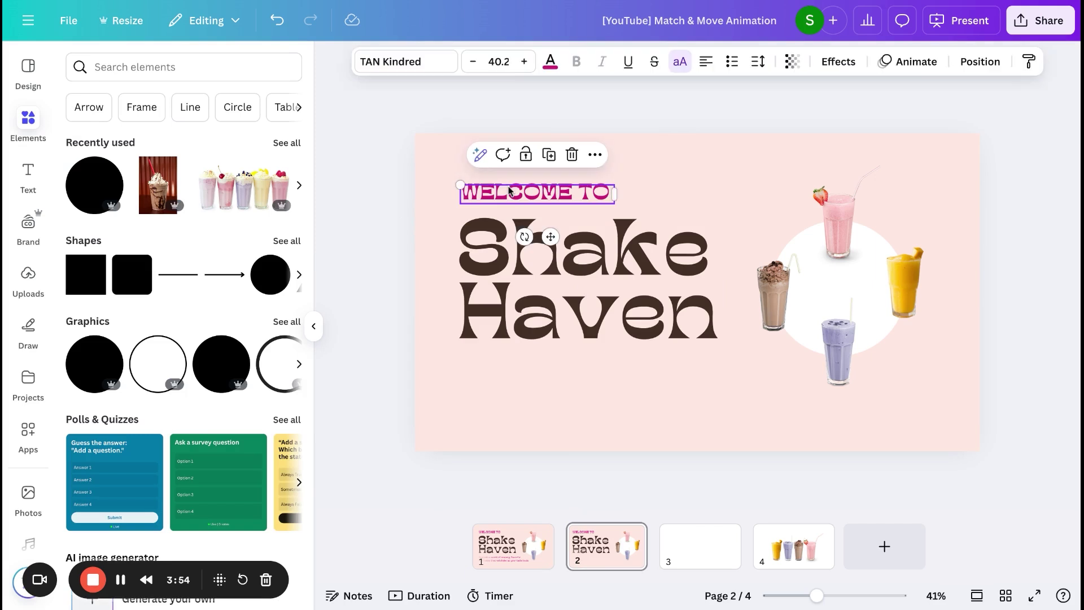
double_click(510, 191)
text(CHOCOLIOUS)
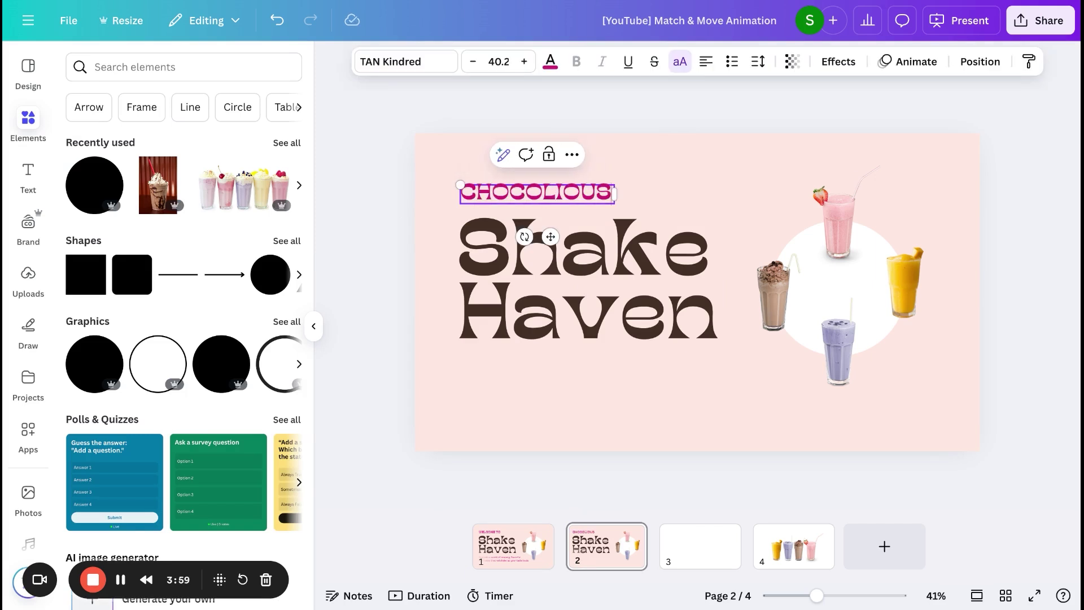
Step: Change the title on page 2 to "Chocolate Milkshake" and shrink it so it clears the milkshakes
click(587, 254)
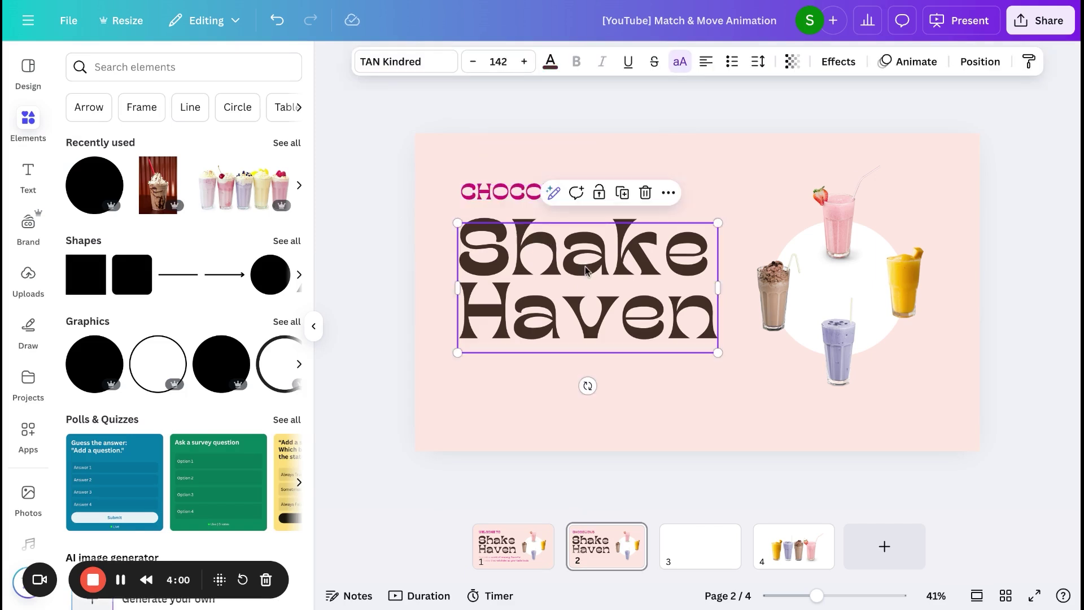
double_click(588, 254)
key(BackSpace)
text(Chocolate Milkshake)
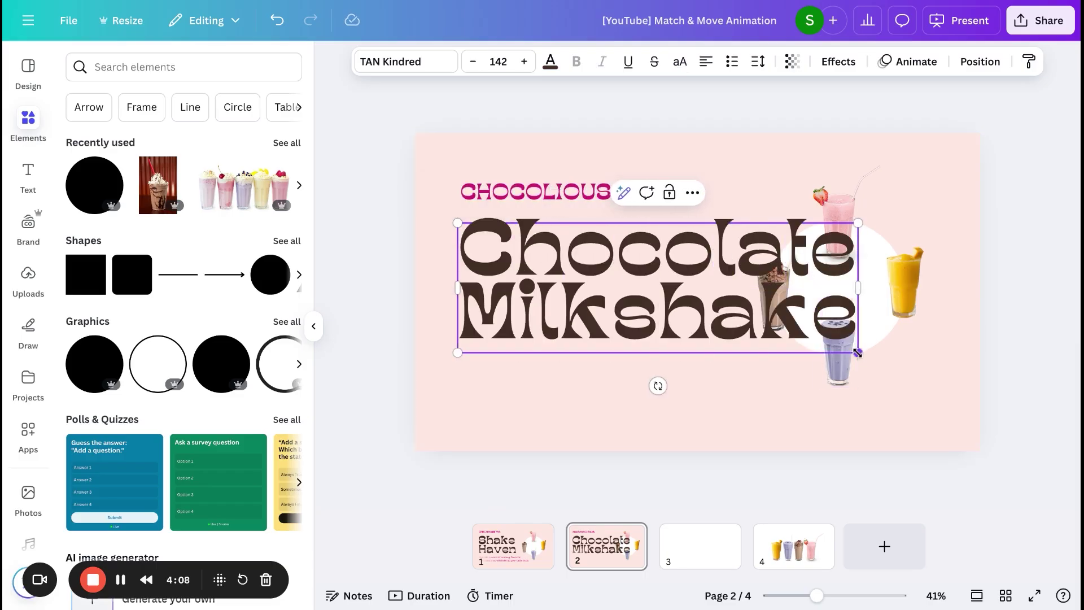
drag(858, 353, 705, 297)
Step: Add a rounded square to page 2, stretch it into a wide rectangle and put the text "chocolious" inside it
click(528, 203)
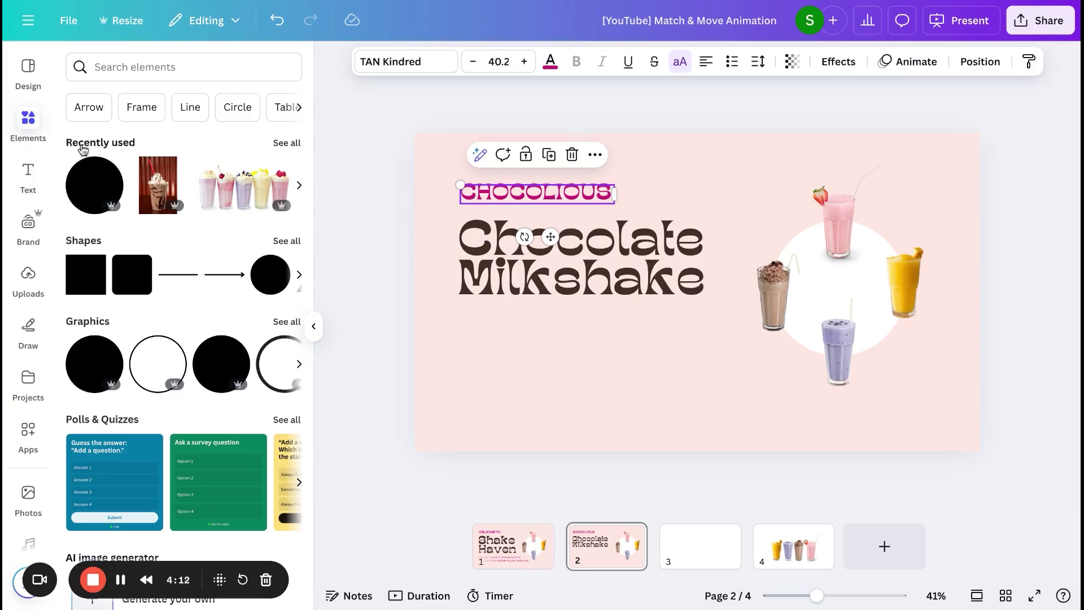
click(131, 287)
drag(746, 293, 868, 293)
drag(869, 339, 832, 299)
click(553, 193)
click(737, 278)
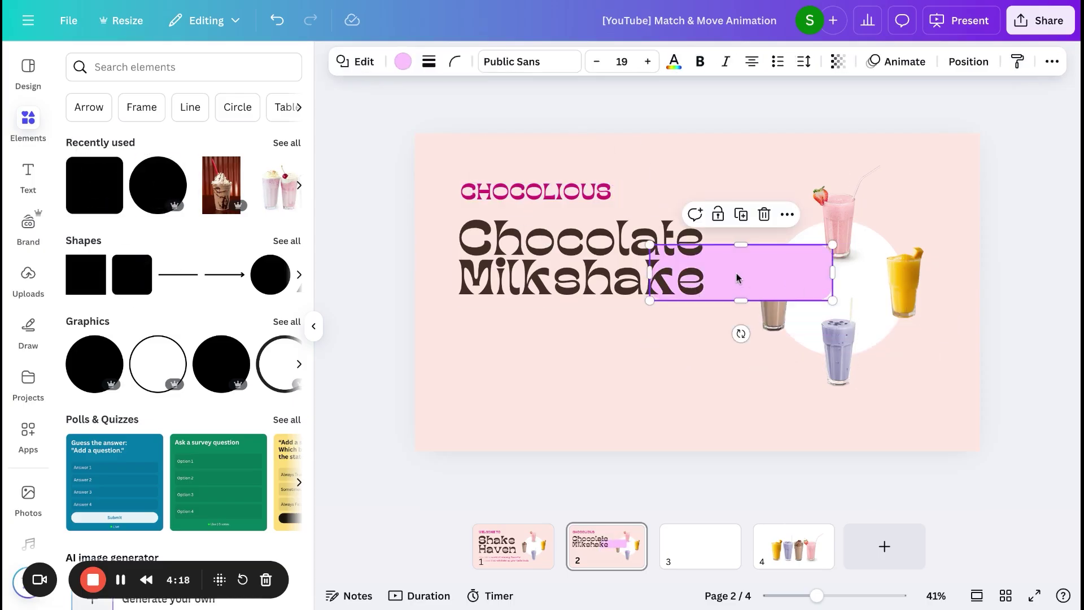
Step: Apply the tagline's text style to the rounded rectangle's text and move that label above the "Chocolate Milkshake" title
click(518, 190)
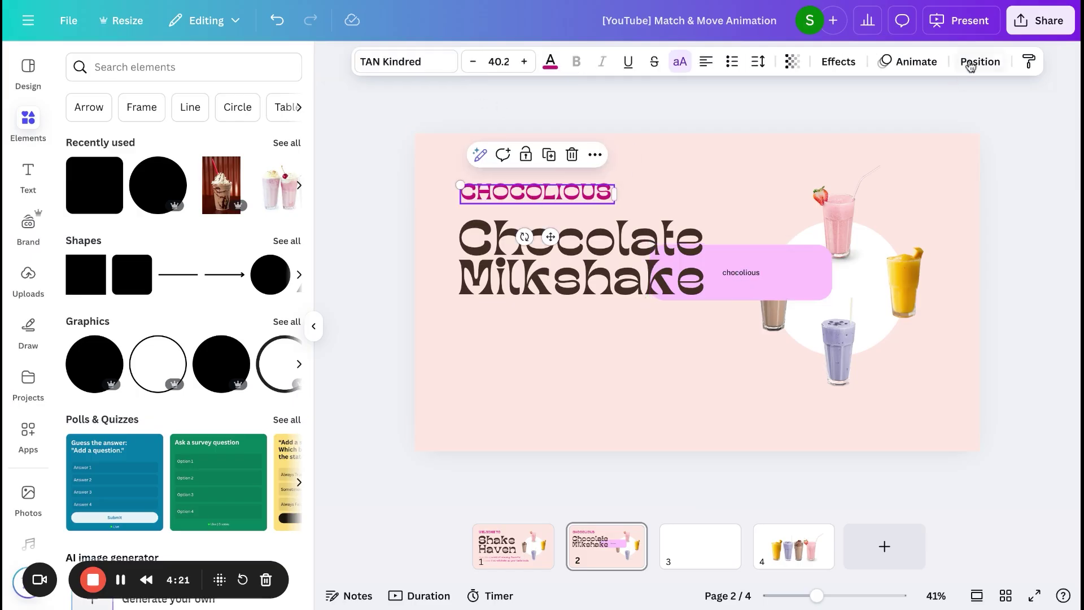
click(1018, 61)
click(746, 274)
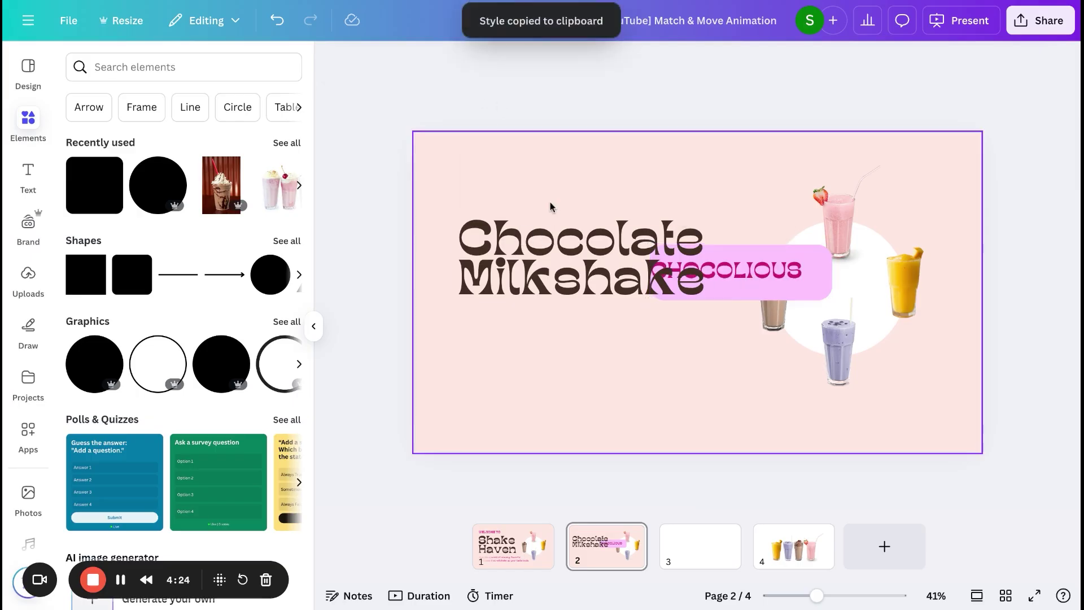
drag(741, 272, 549, 170)
Step: Fill the "CHOCOLIOUS" label with the dark brown document color and make its text white
click(752, 61)
click(404, 63)
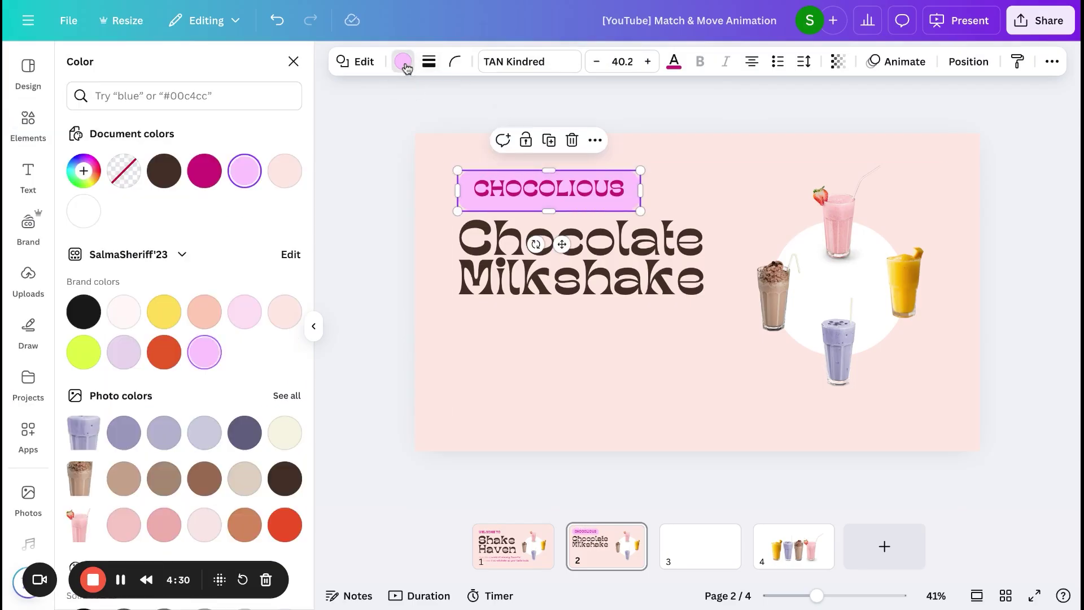
click(164, 171)
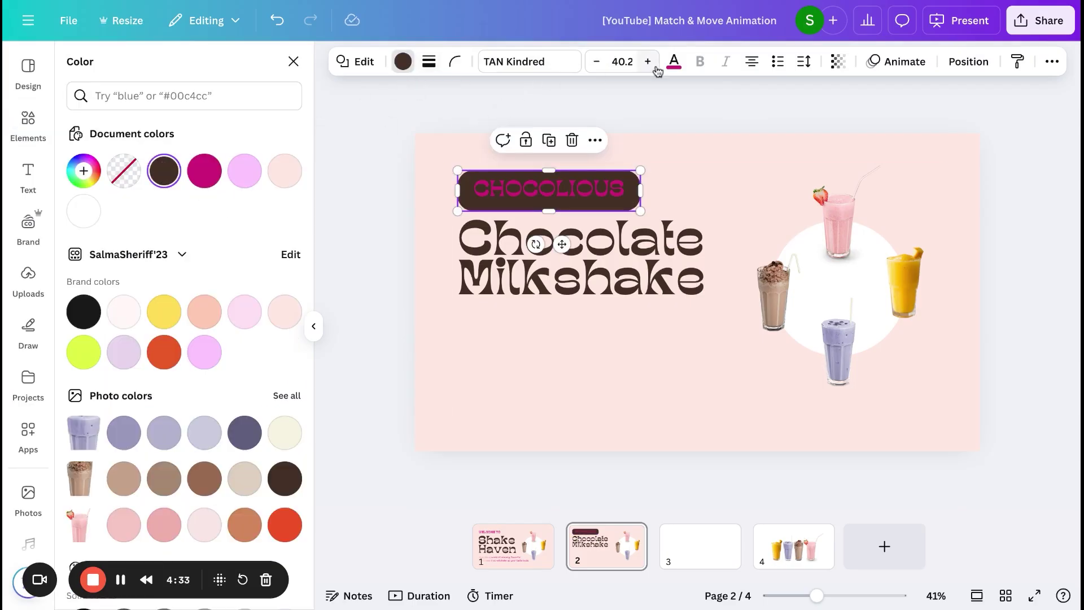
click(674, 61)
click(244, 170)
Step: Reduce the "CHOCOLIOUS" label's font size to 29.2 and narrow its rounded rectangle to fit the text
mouse_move(641, 211)
mouse_down()
mouse_move(608, 212)
mouse_move(627, 213)
mouse_up()
click(597, 62)
click(597, 62)
click(597, 62)
click(597, 62)
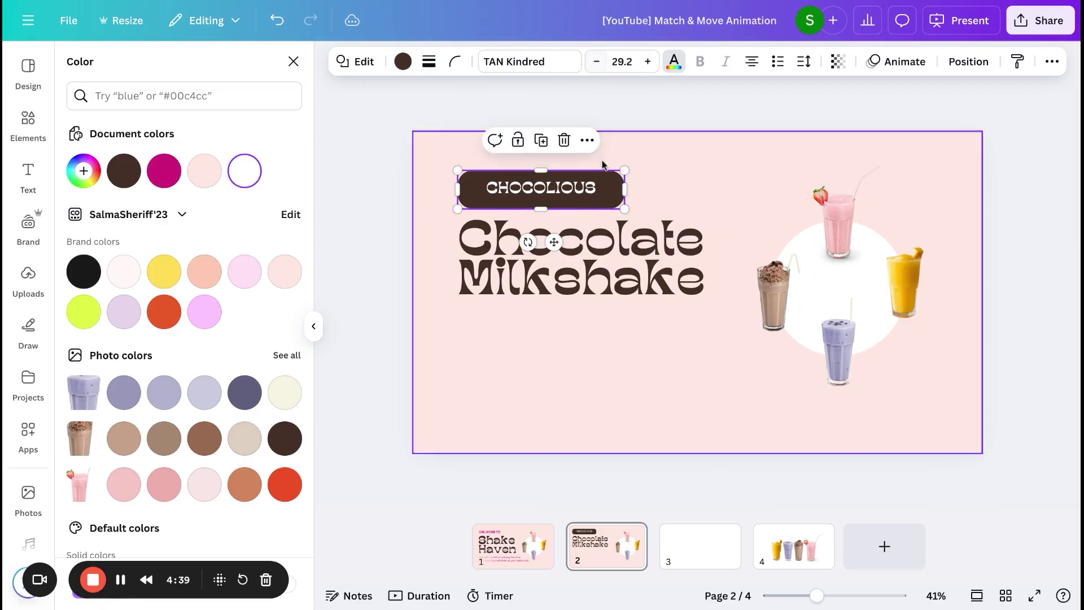
drag(625, 171, 603, 176)
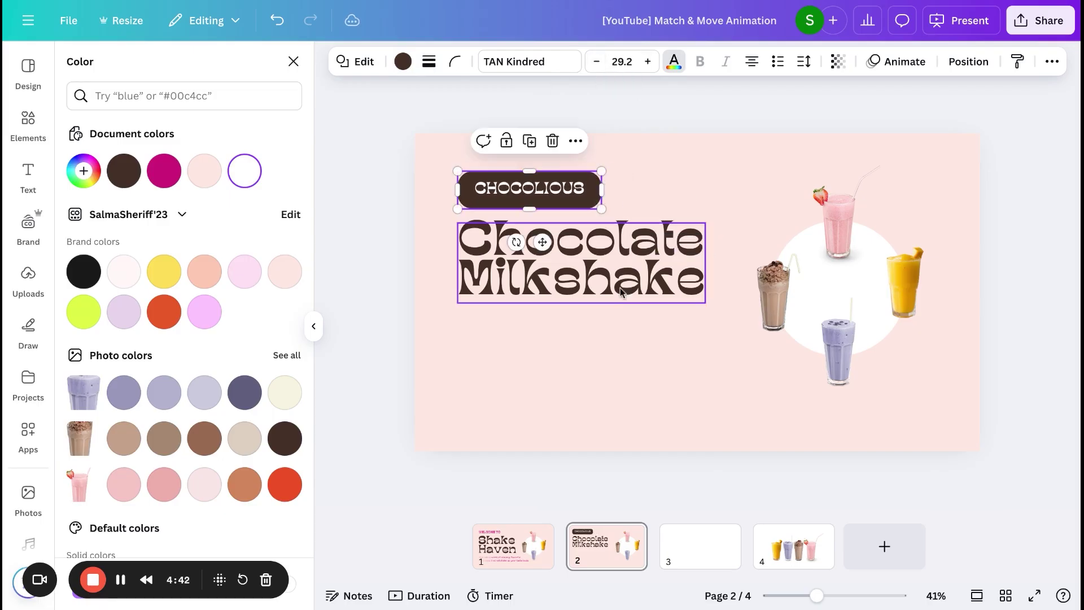
Step: Enlarge the chocolate milkshake on page 2 to about 477 by 852 px and place it over the white circle's left side
click(571, 265)
click(778, 294)
click(804, 171)
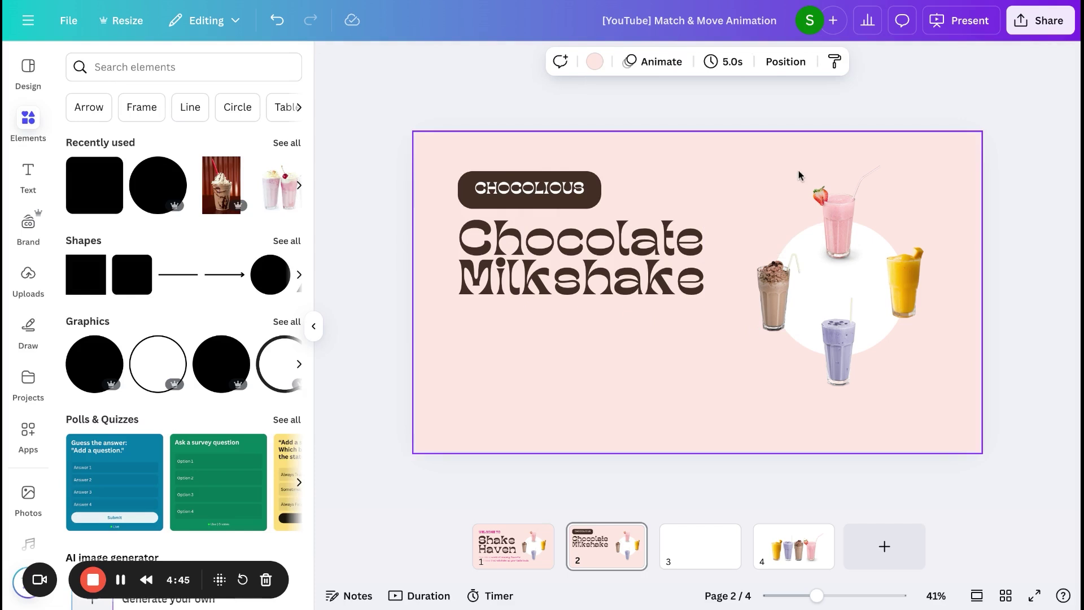
click(756, 298)
drag(757, 332, 610, 472)
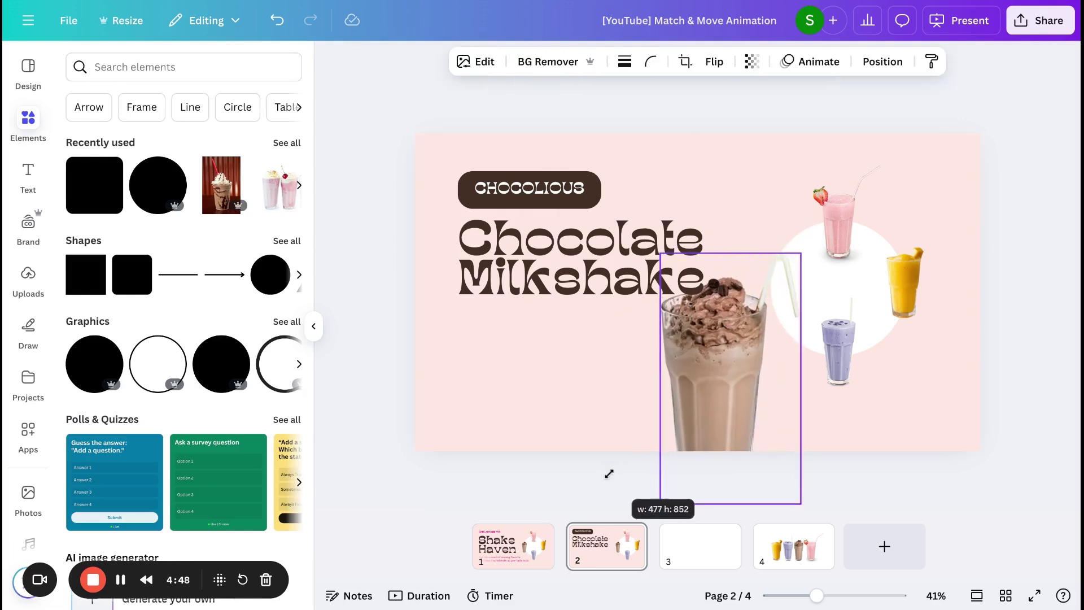
drag(724, 380, 778, 267)
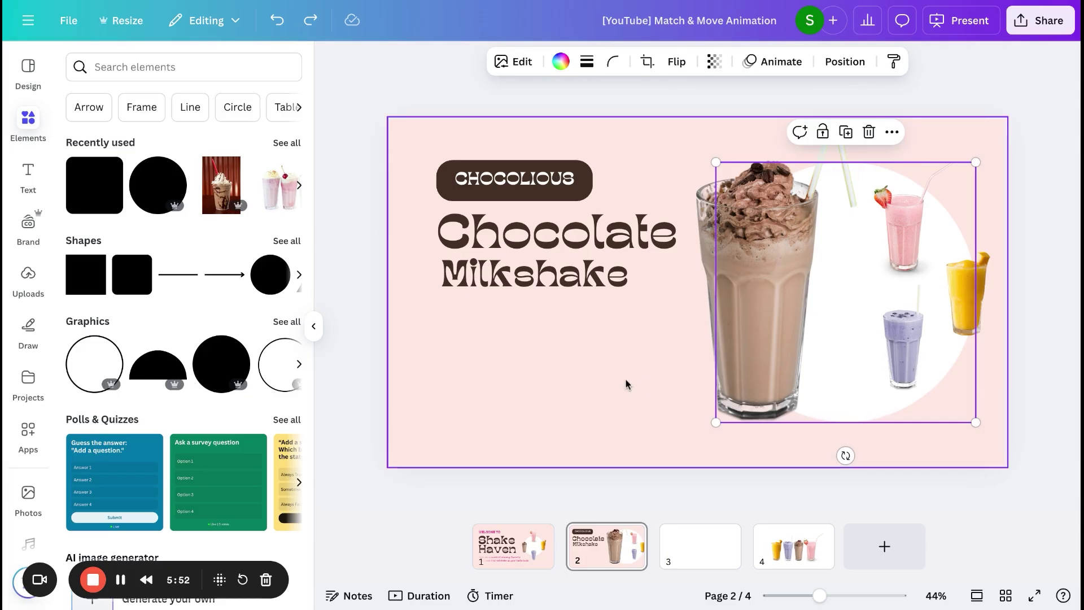
Step: Search the elements for "chocolate" and look through the photo results
click(624, 383)
click(111, 68)
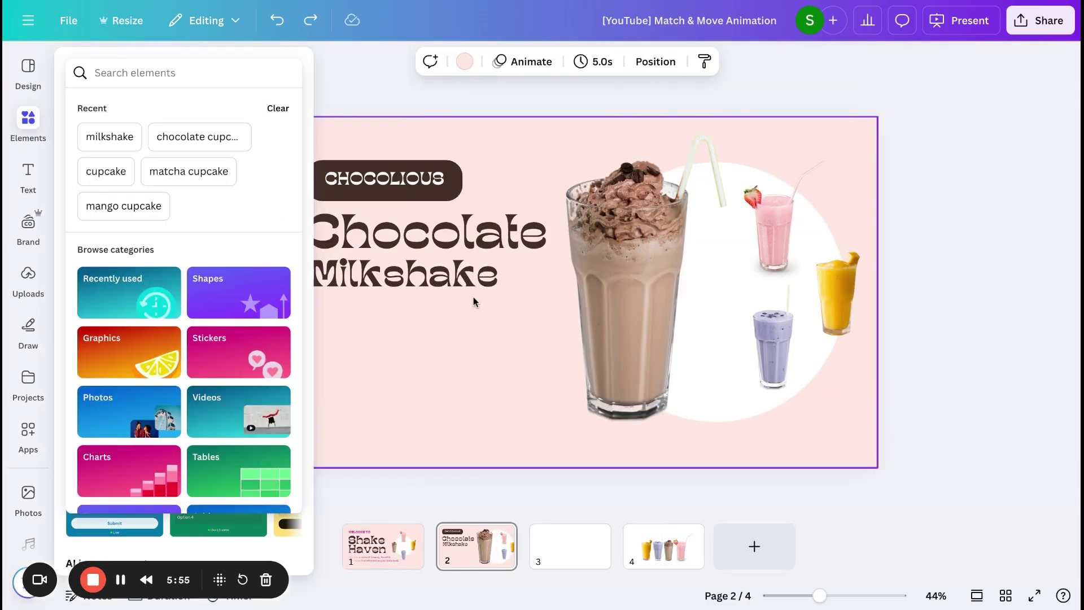
text(cho)
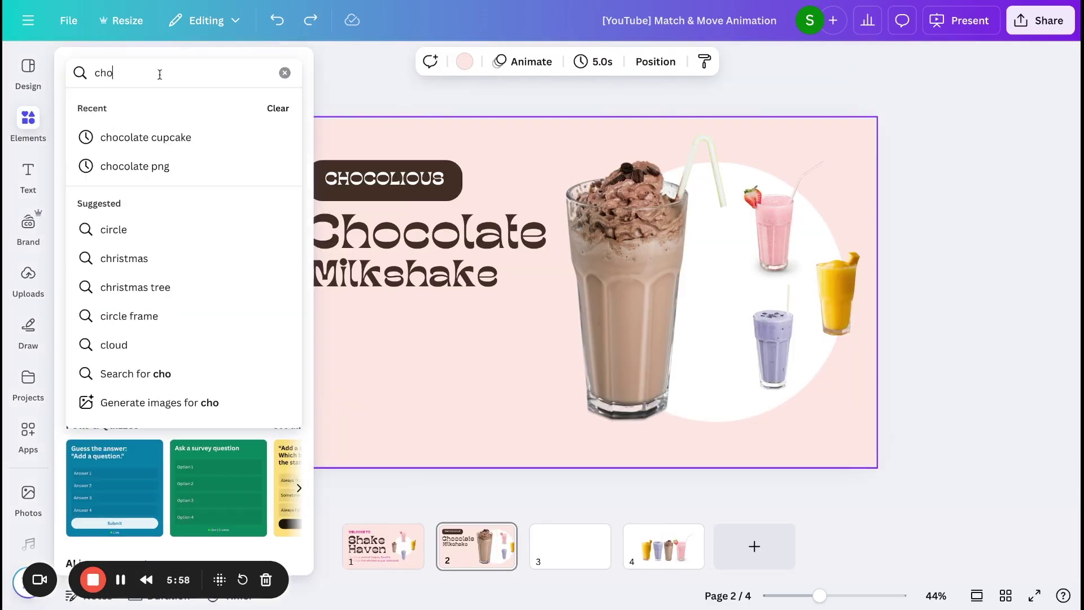
text(colate)
key(Return)
key(Escape)
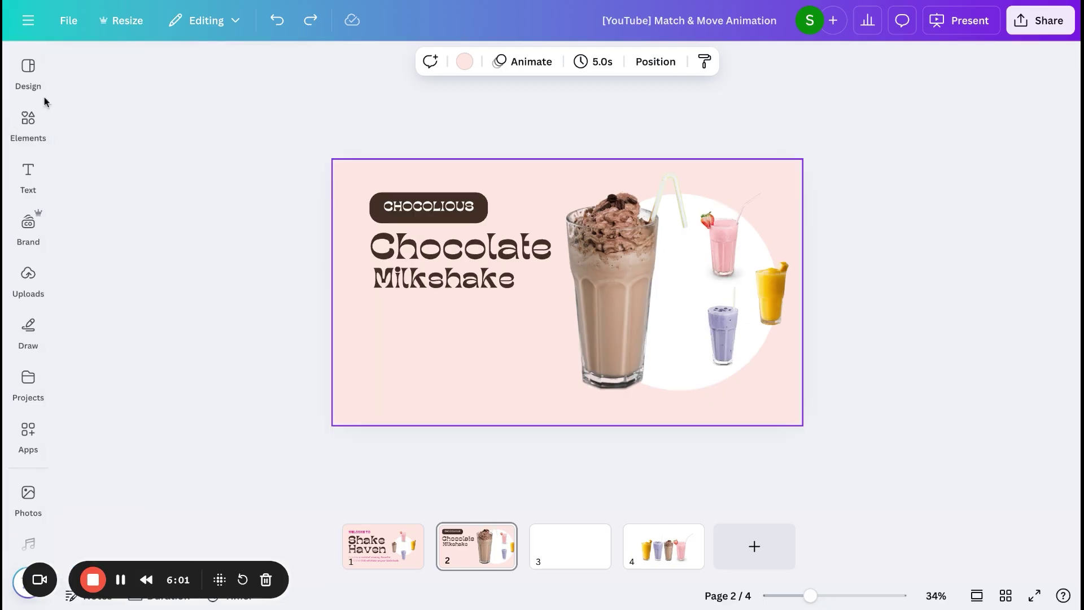
click(27, 120)
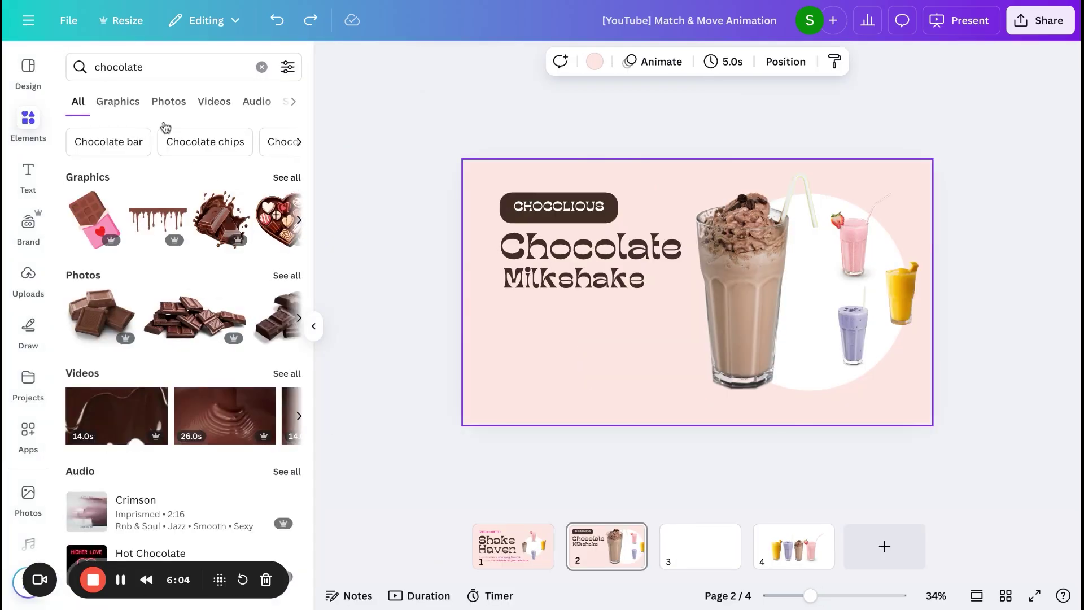
click(168, 101)
scroll(188, 358, down, 6)
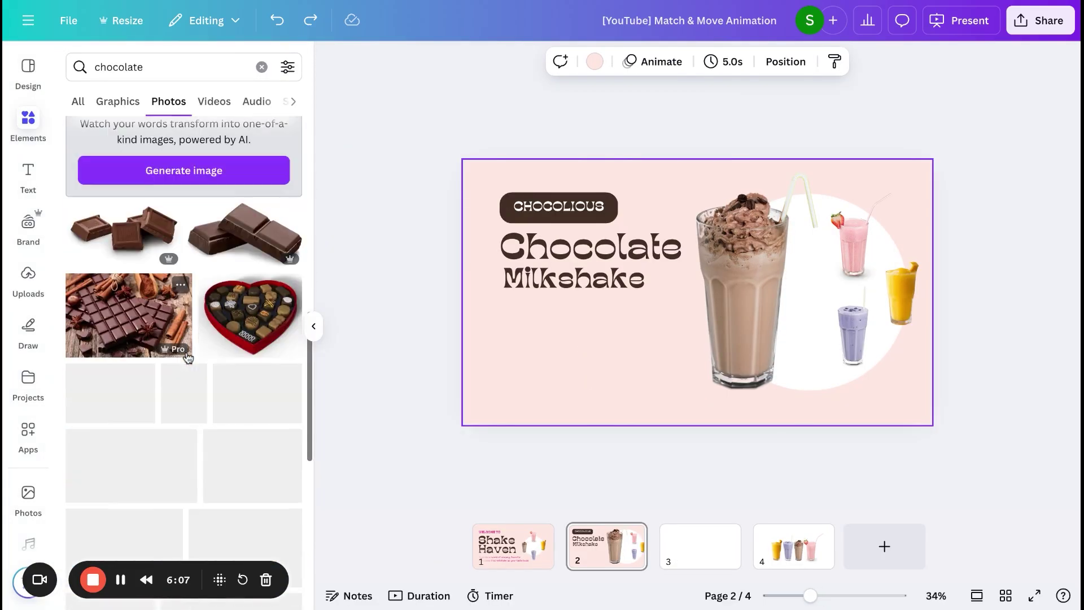
scroll(188, 358, down, 10)
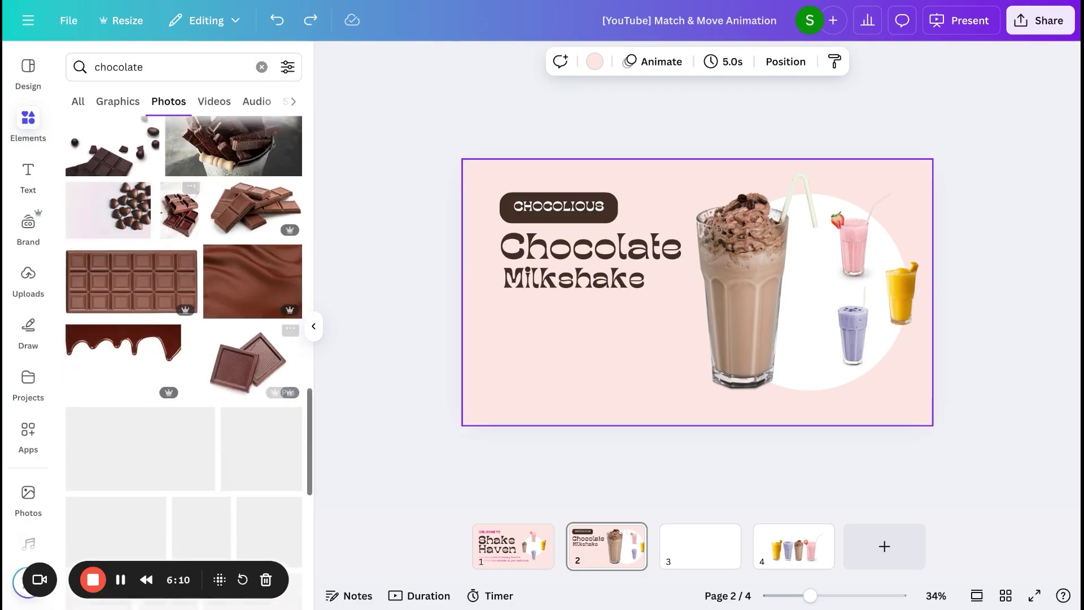
scroll(188, 358, down, 8)
Step: Search the photos for "chocolate png" and add the picture of scattered chocolate chunks to page 2
click(160, 67)
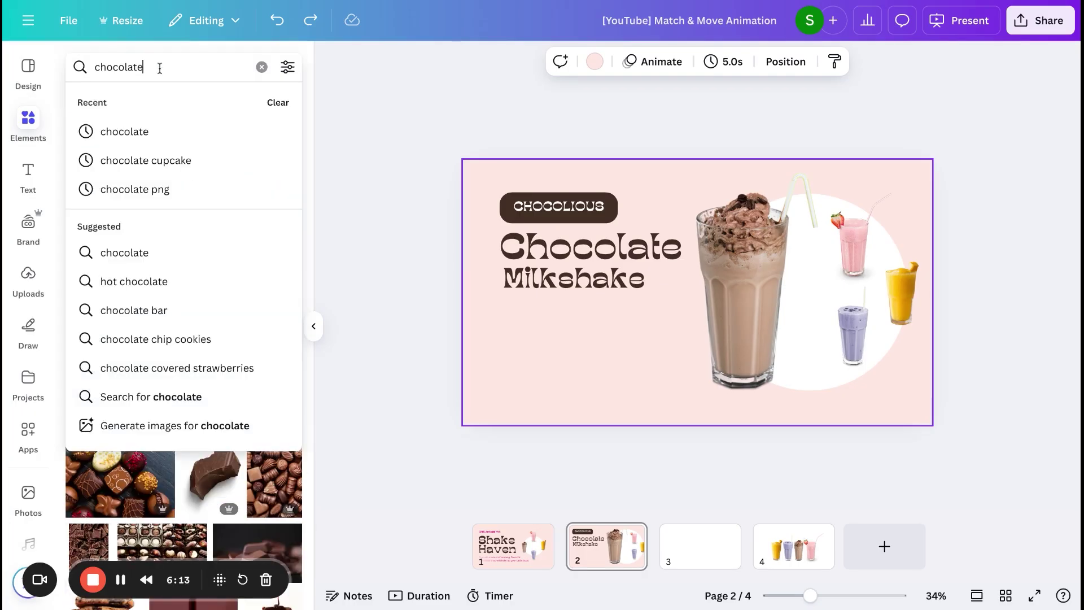
text(png)
key(Return)
scroll(240, 305, down, 2)
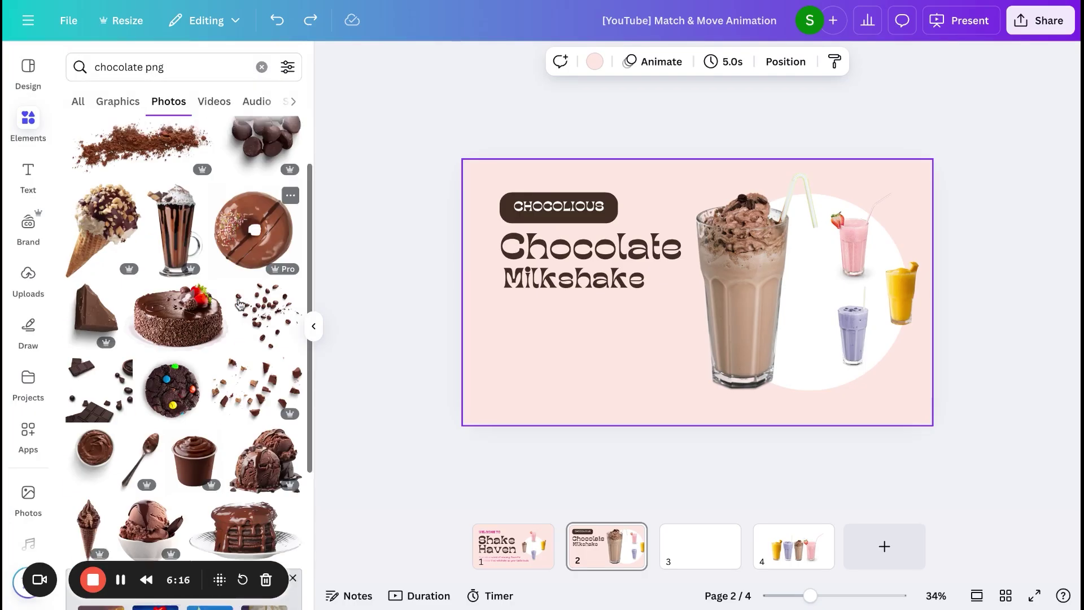
click(257, 375)
Step: Shrink the chocolate chunks picture and place it around the base of the chocolate milkshake
drag(670, 335, 726, 412)
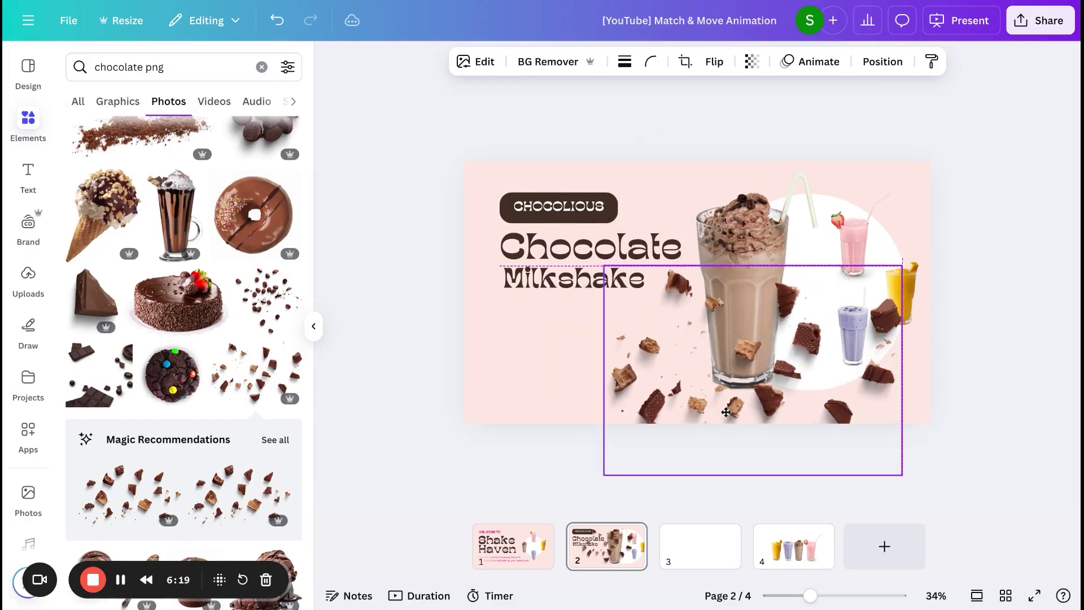
drag(902, 475, 828, 424)
drag(723, 337, 746, 363)
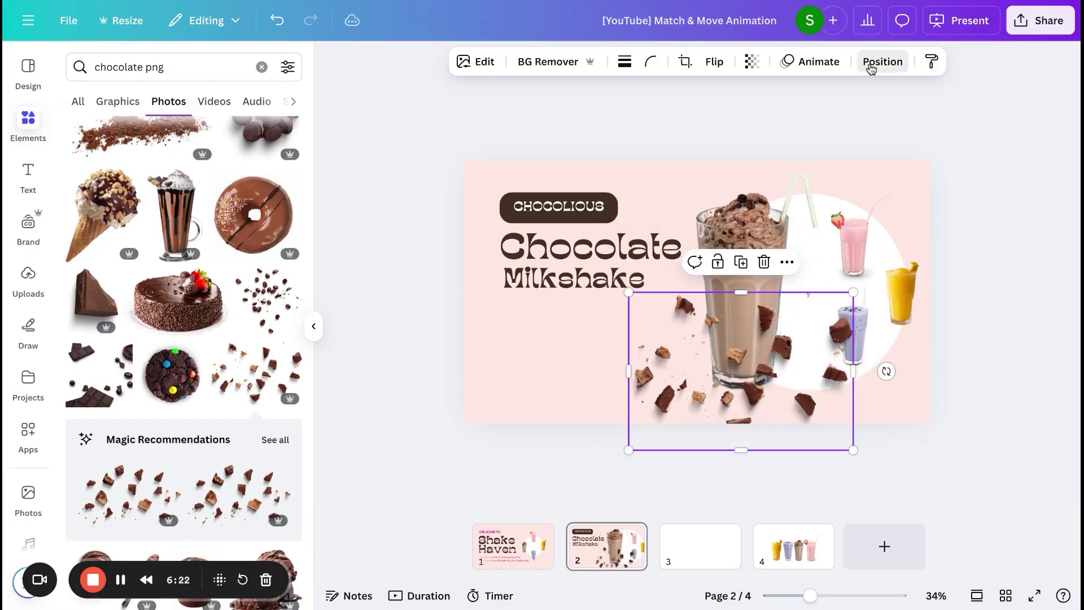
Step: Layer the chocolate chunks picture behind the milkshakes but in front of the white circle
click(871, 64)
click(271, 172)
click(139, 148)
key(Escape)
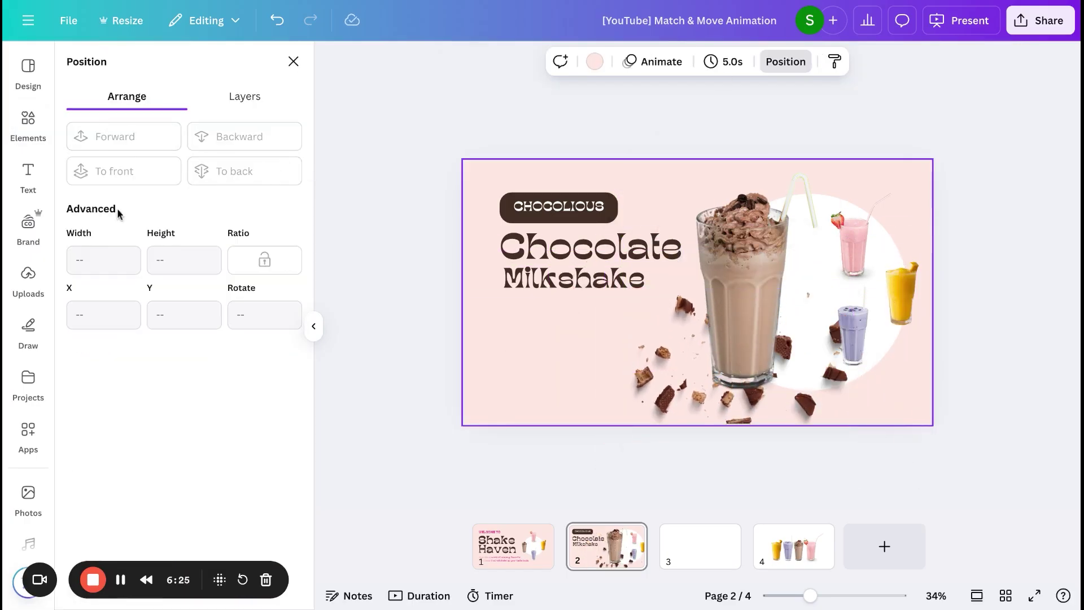
Step: Search the elements for "chocolate" and browse the photo results for another decoration
click(29, 121)
click(107, 67)
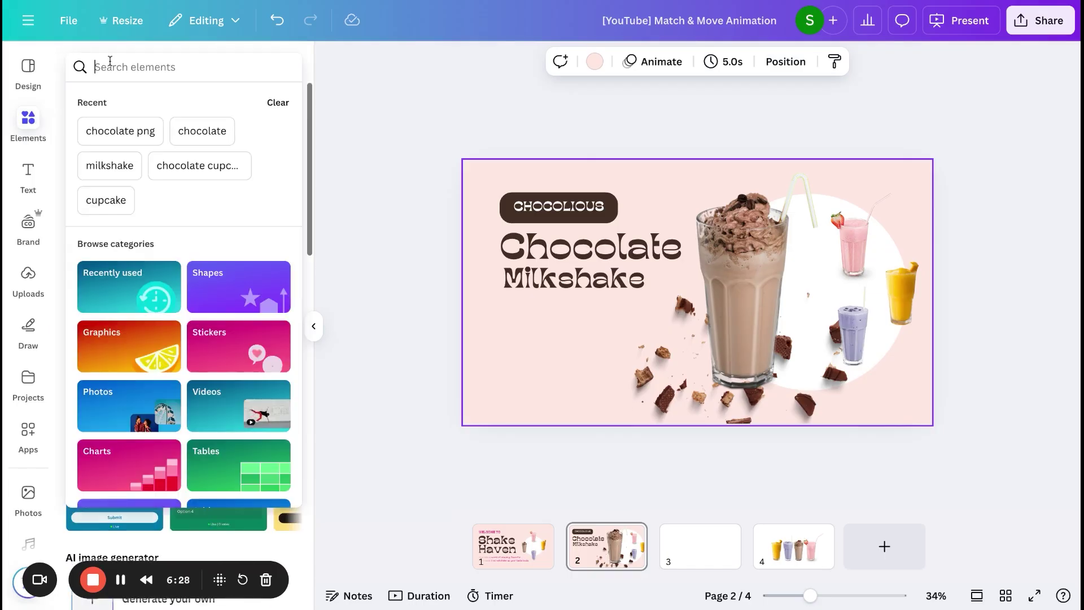
text(chocolate)
key(Return)
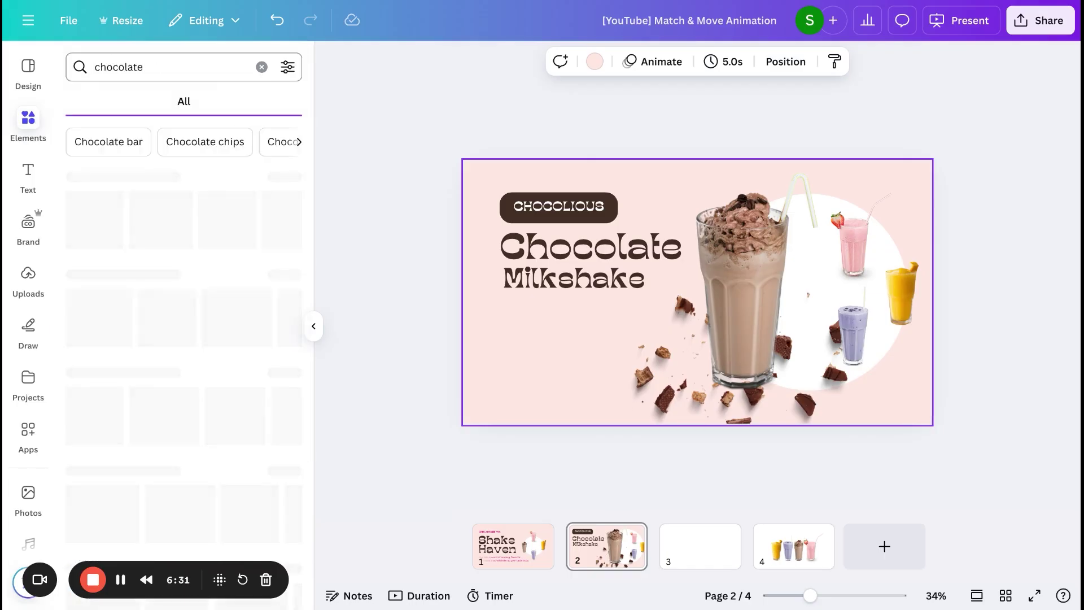
click(168, 102)
scroll(206, 339, down, 10)
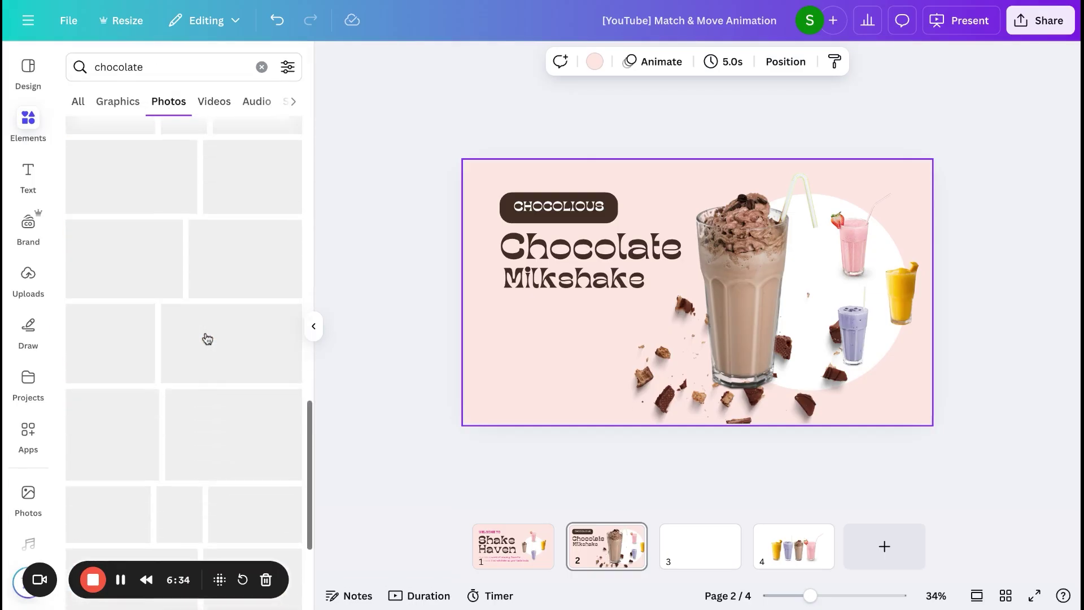
scroll(184, 339, down, 10)
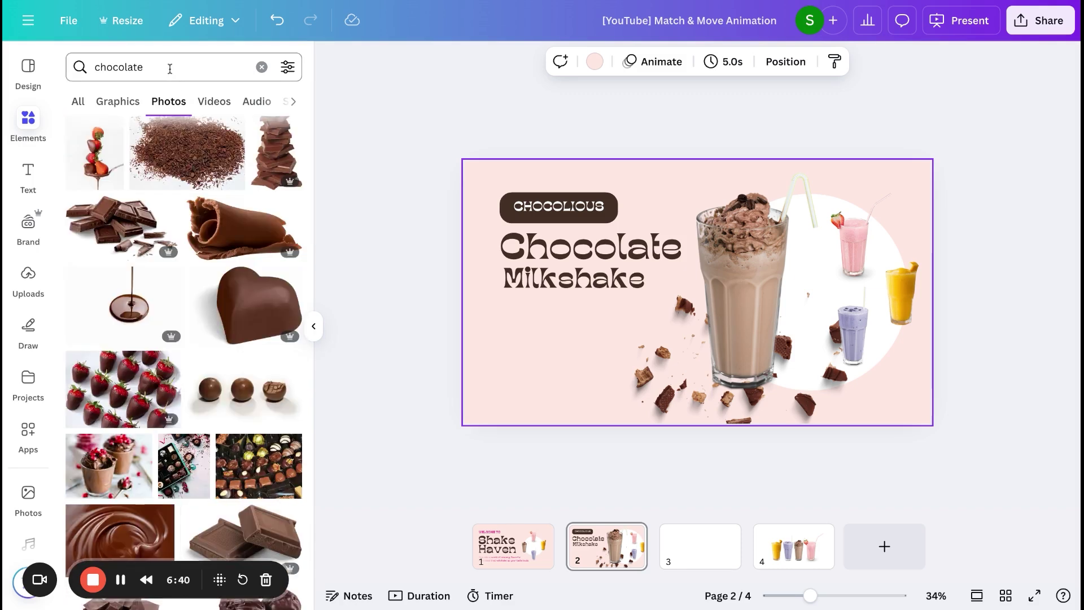
Step: Search the photos for "chocolate png" and add the zigzag chocolate drizzle picture to page 2
click(169, 69)
text(png)
key(Return)
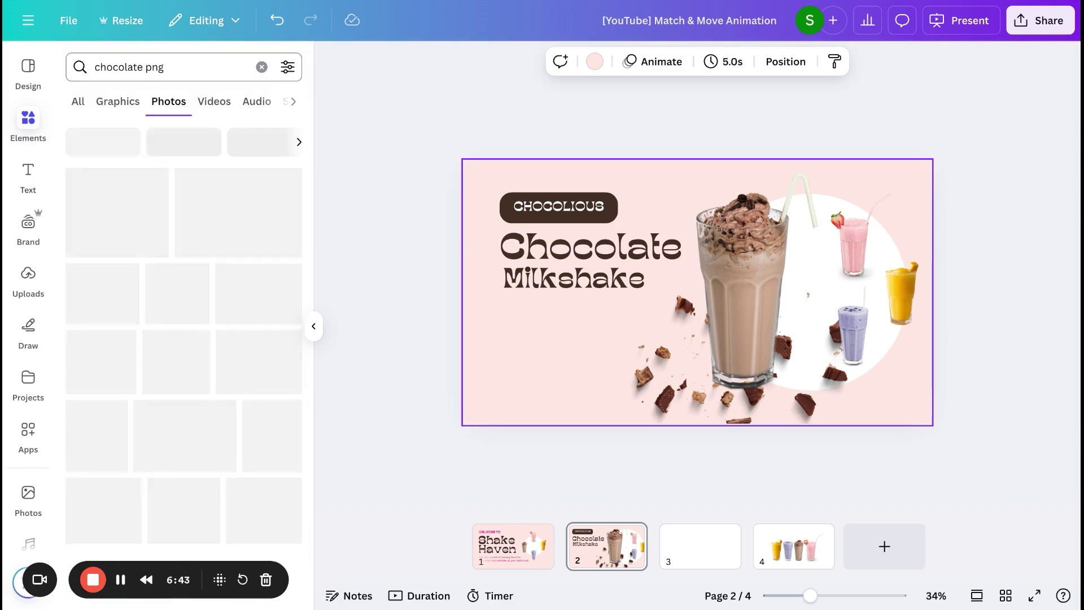
scroll(208, 327, down, 15)
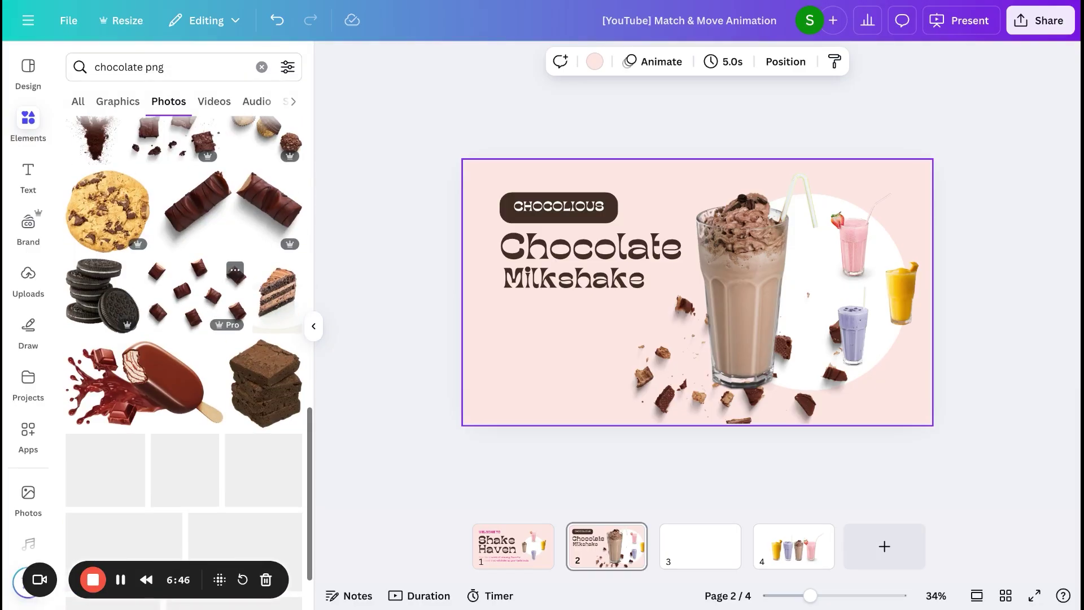
click(207, 316)
key(ctrl+z)
scroll(186, 339, down, 3)
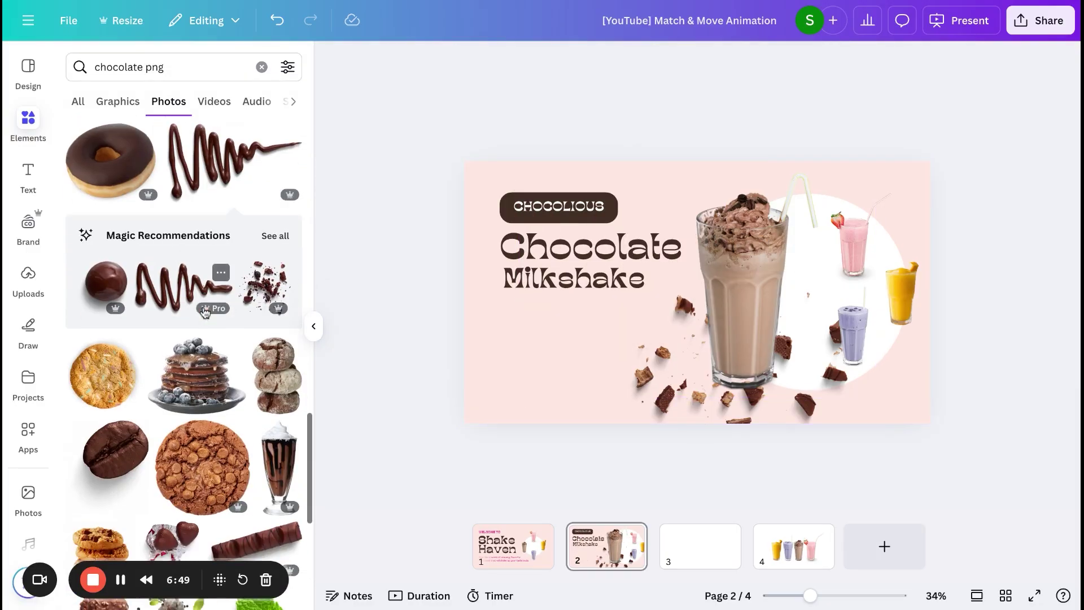
click(187, 279)
Step: Shrink the chocolate drizzle to about 813 px wide and place it below the Chocolate Milkshake title, tilted about 17° clockwise
drag(892, 392, 699, 300)
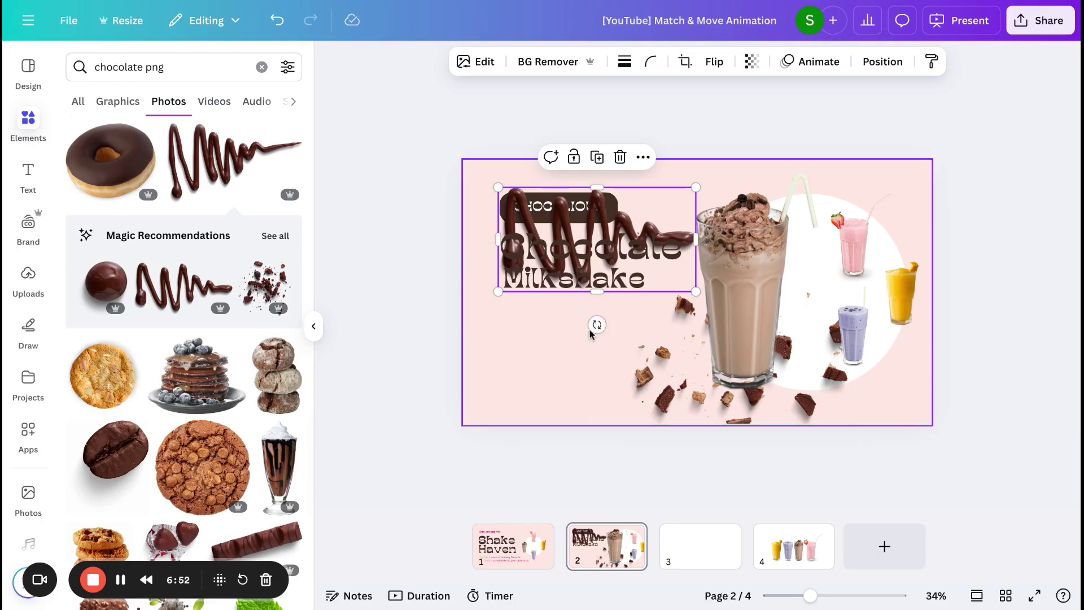
drag(593, 322, 565, 319)
drag(608, 226, 640, 358)
drag(752, 417, 736, 402)
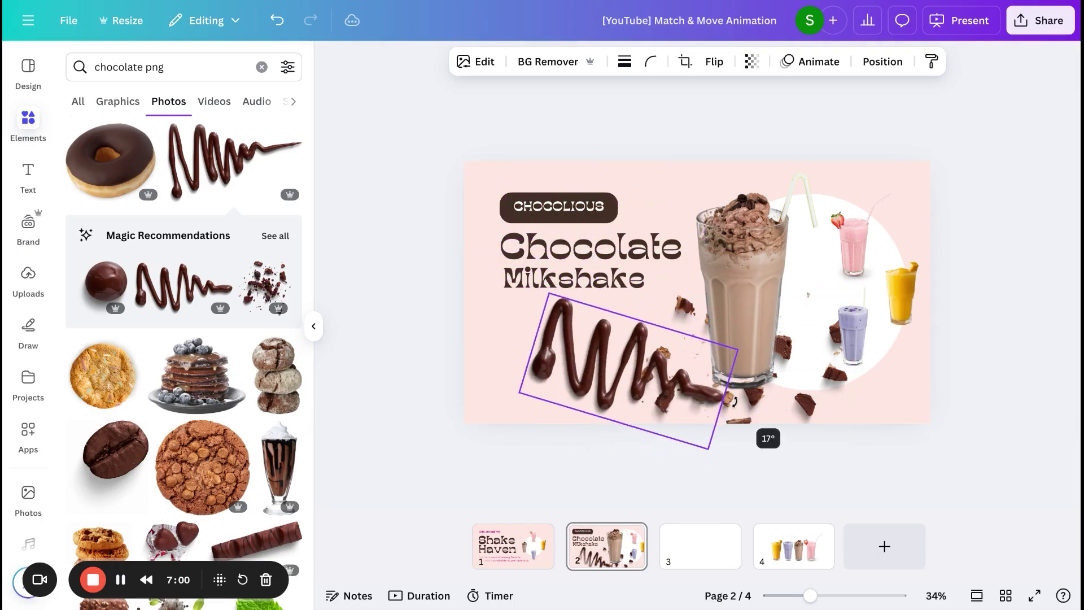
Step: Send the chocolate drizzle behind all other elements on page 2 and make it semi-transparent
click(882, 63)
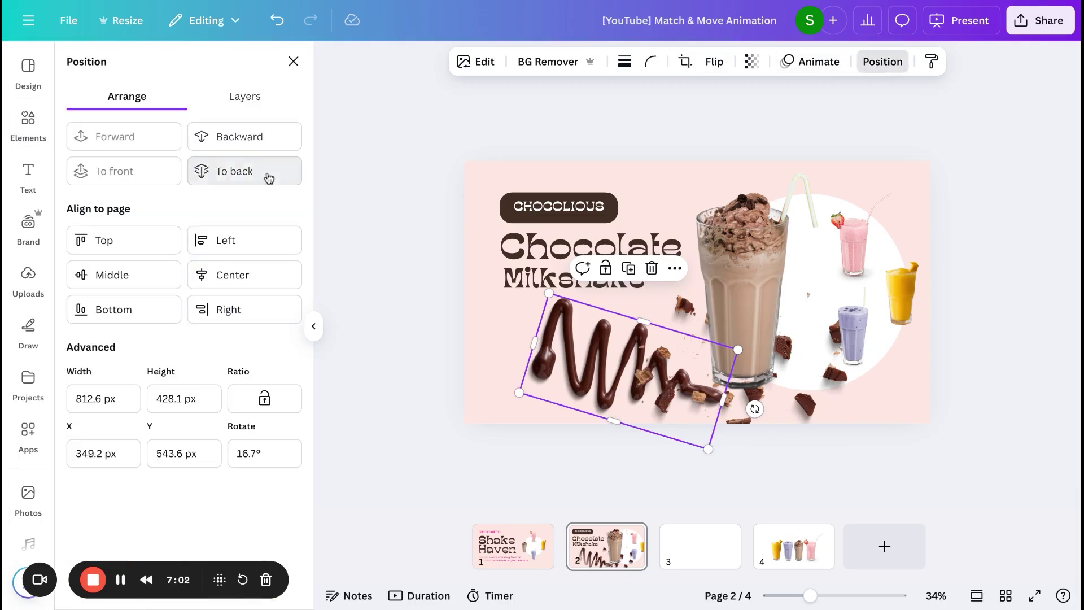
click(752, 63)
key(Escape)
key(Escape)
key(Escape)
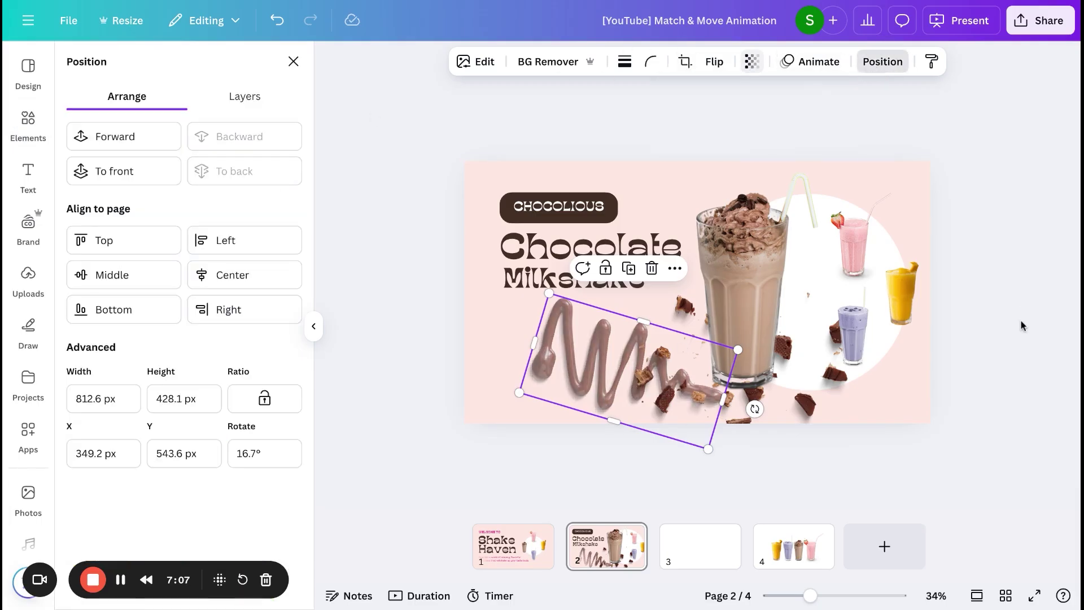
key(ctrl+alt+0)
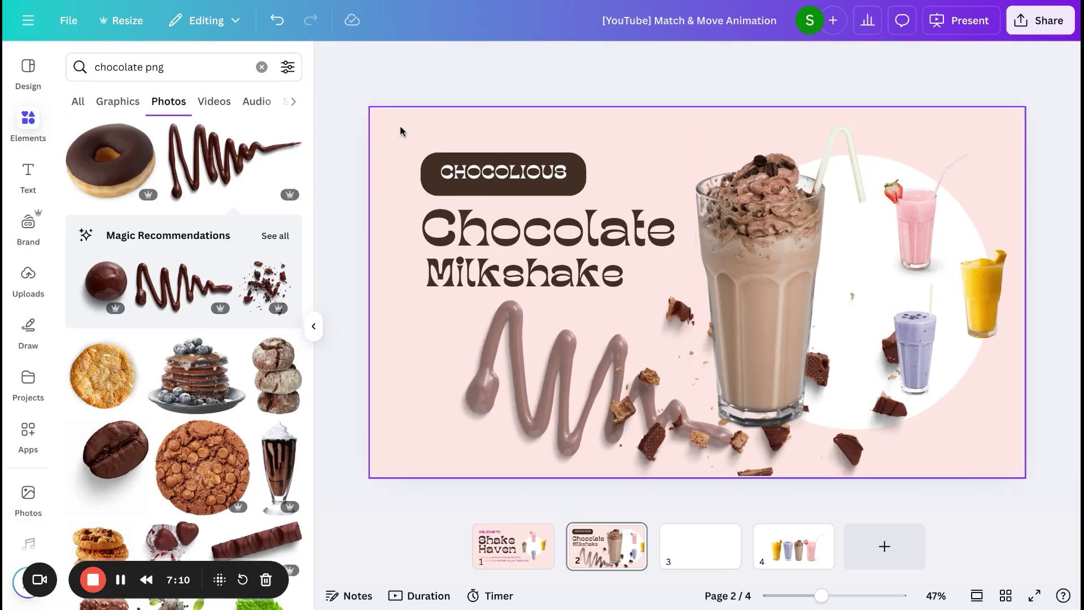